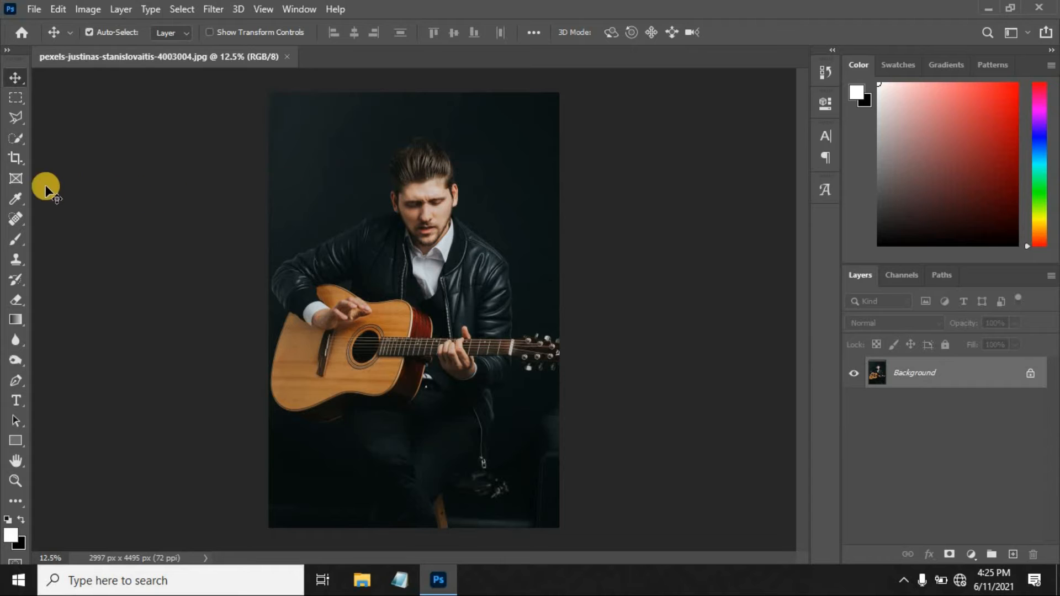
# Crop the photo's top and bottom to about 2997 x 3087 px, keeping the full width around the guitarist.
pyautogui.click(17, 159)
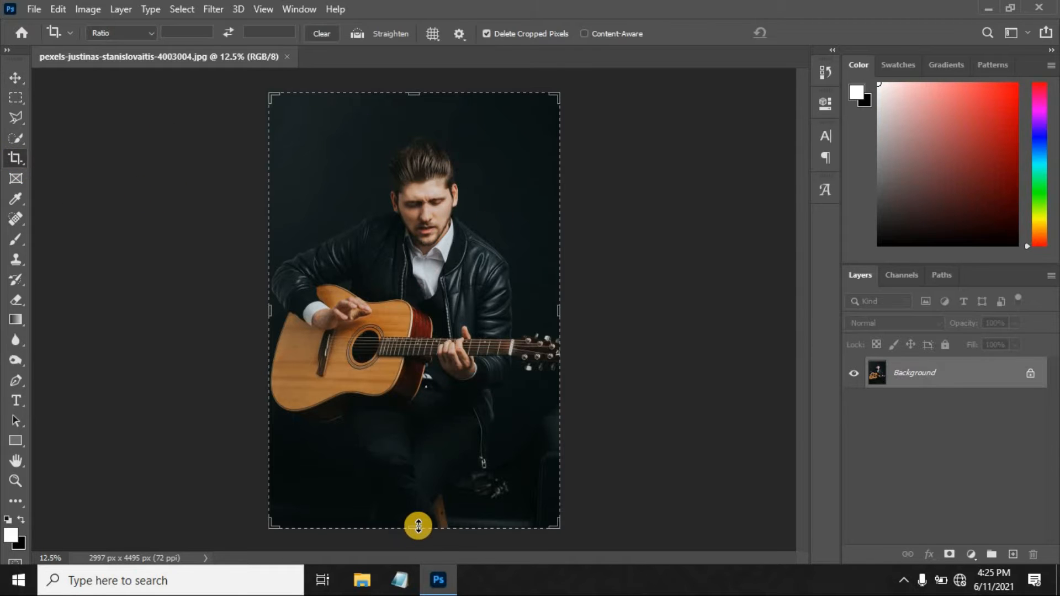
pyautogui.moveTo(418, 528); pyautogui.dragTo(423, 476)
pyautogui.moveTo(417, 154); pyautogui.dragTo(416, 161)
pyautogui.click(810, 26)
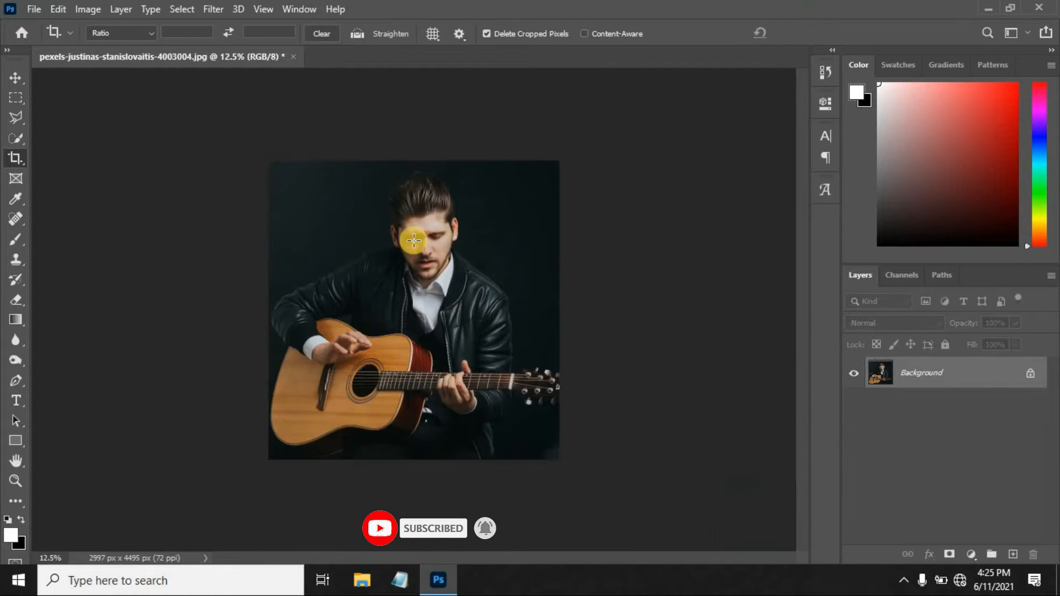
pyautogui.click(22, 78)
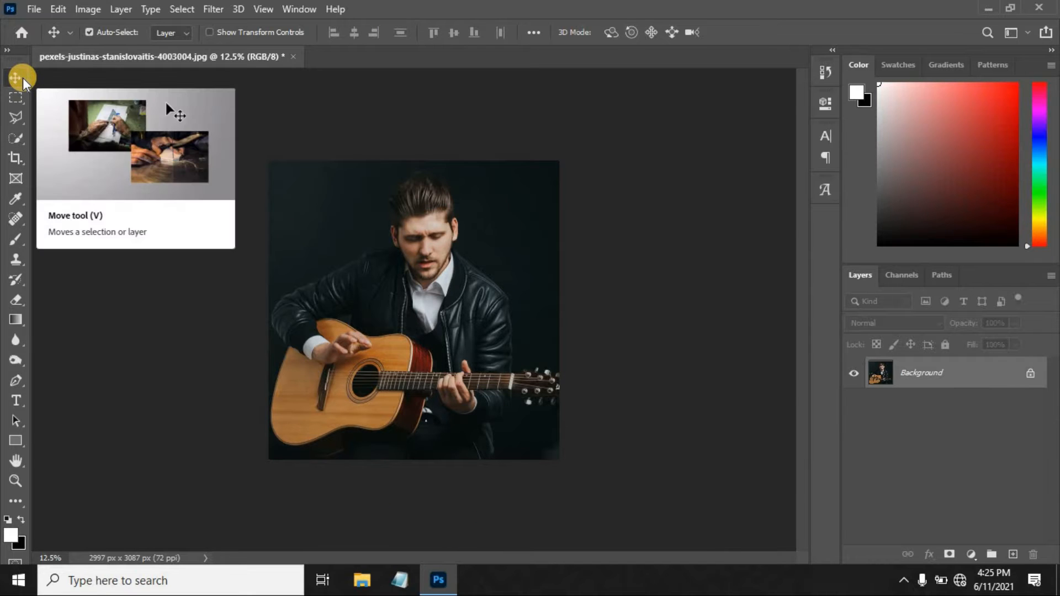
pyautogui.hotkey('ctrl', '0')
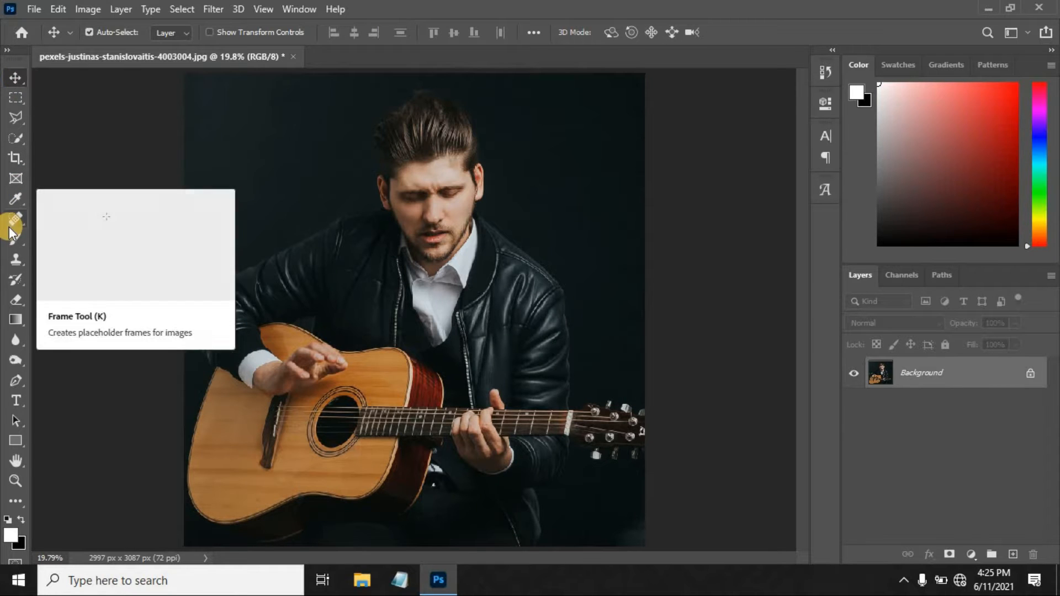
# Add a Posterize adjustment clipped to the Background layer and set its levels to 10.
pyautogui.click(974, 555)
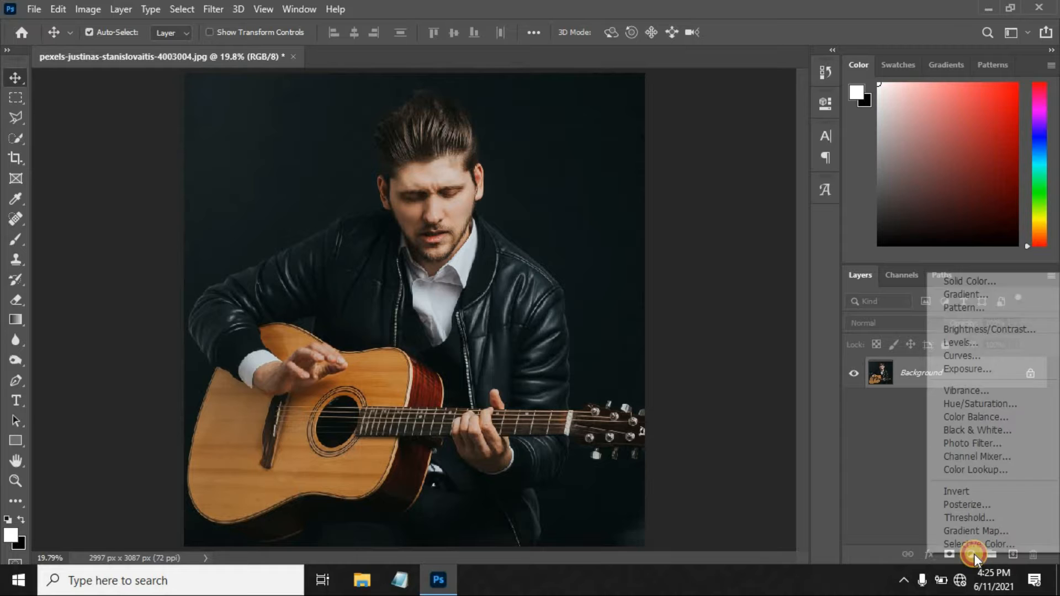
pyautogui.click(967, 504)
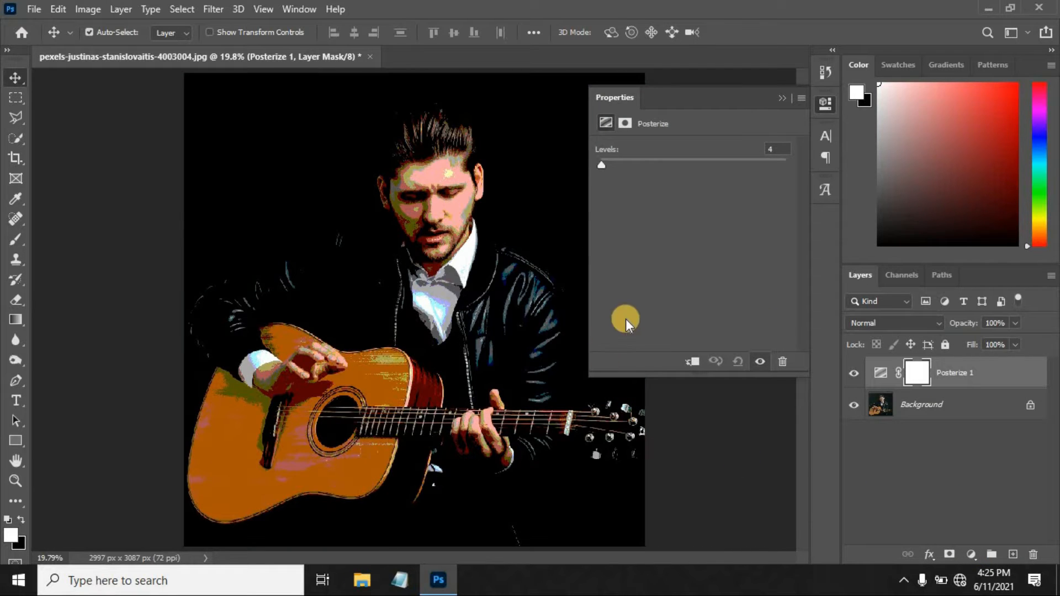
pyautogui.click(689, 359)
pyautogui.click(789, 149)
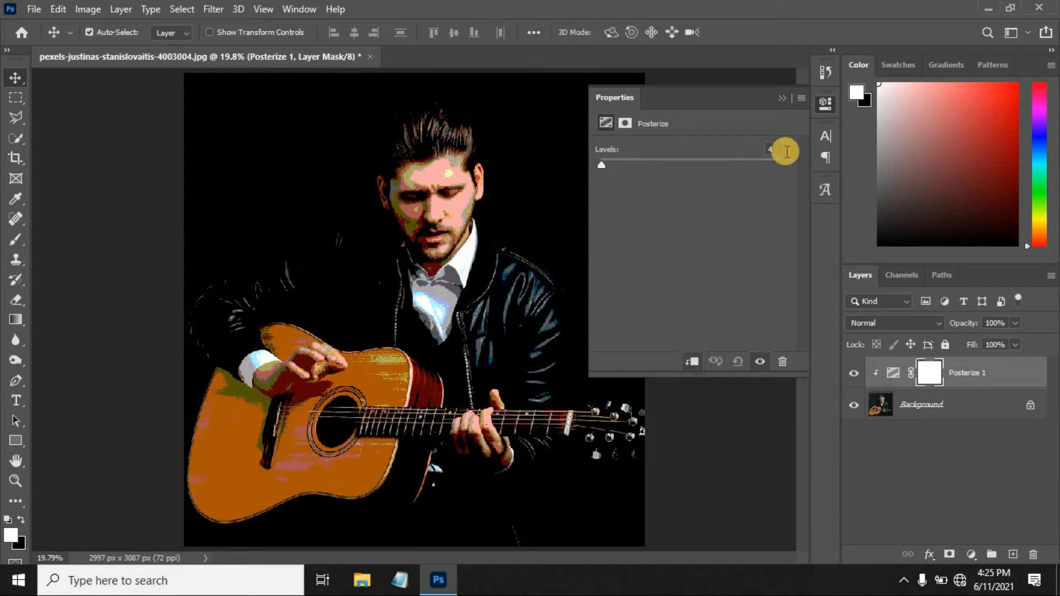
pyautogui.moveTo(760, 143); pyautogui.dragTo(755, 143)
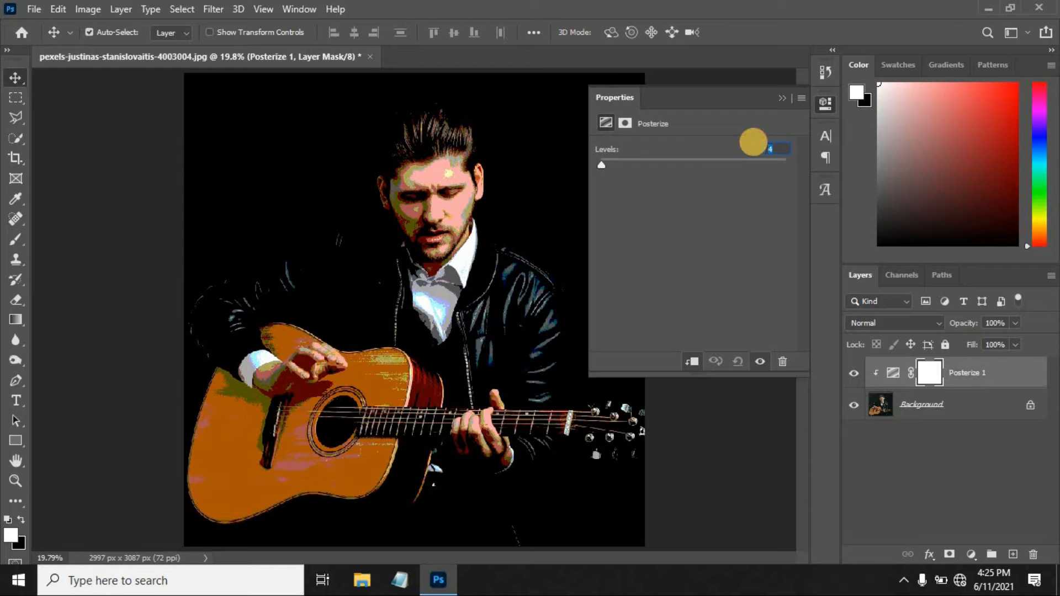
pyautogui.write('10')
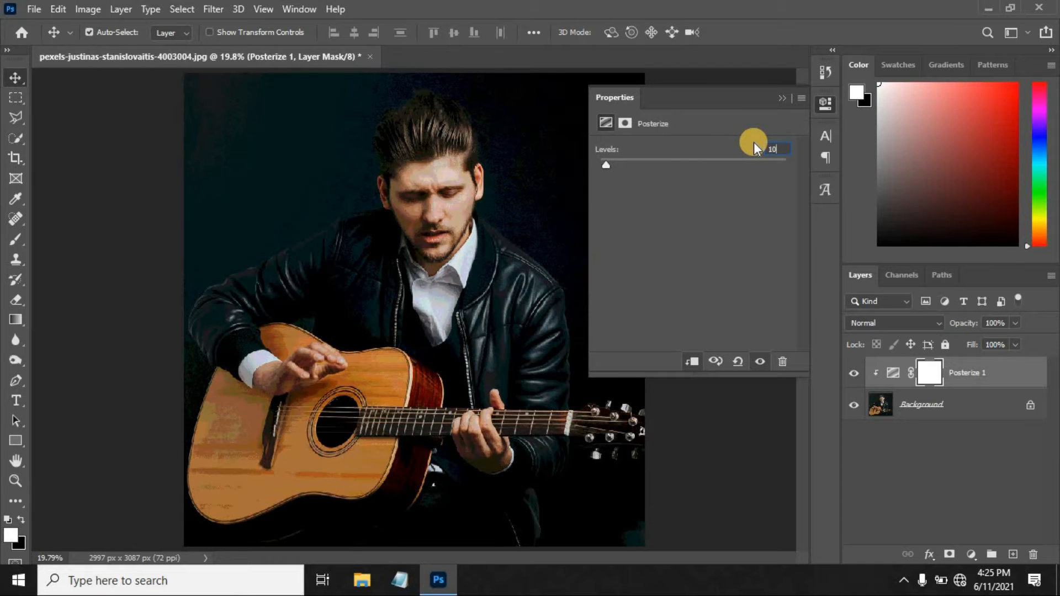
pyautogui.click(782, 101)
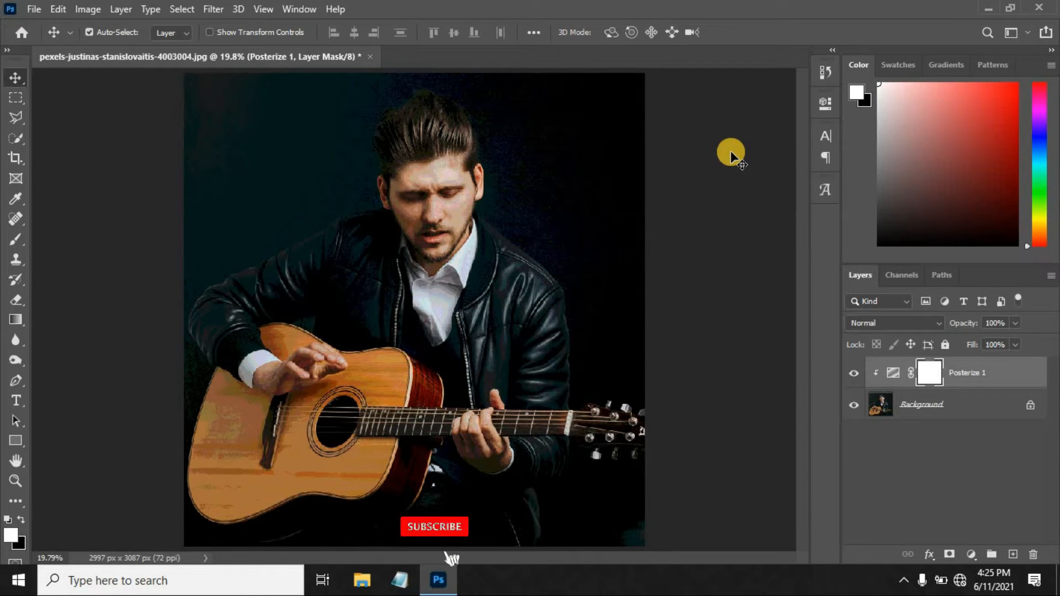
# Add a Hue/Saturation adjustment above Posterize 1, clip it to the layers below and enable Colorize.
pyautogui.click(972, 555)
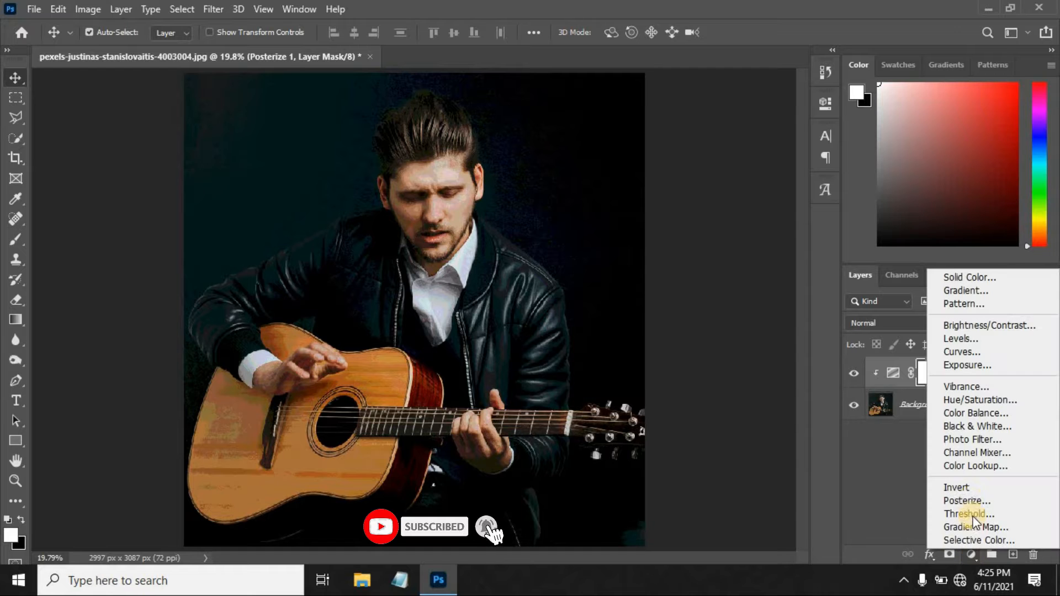
pyautogui.click(962, 402)
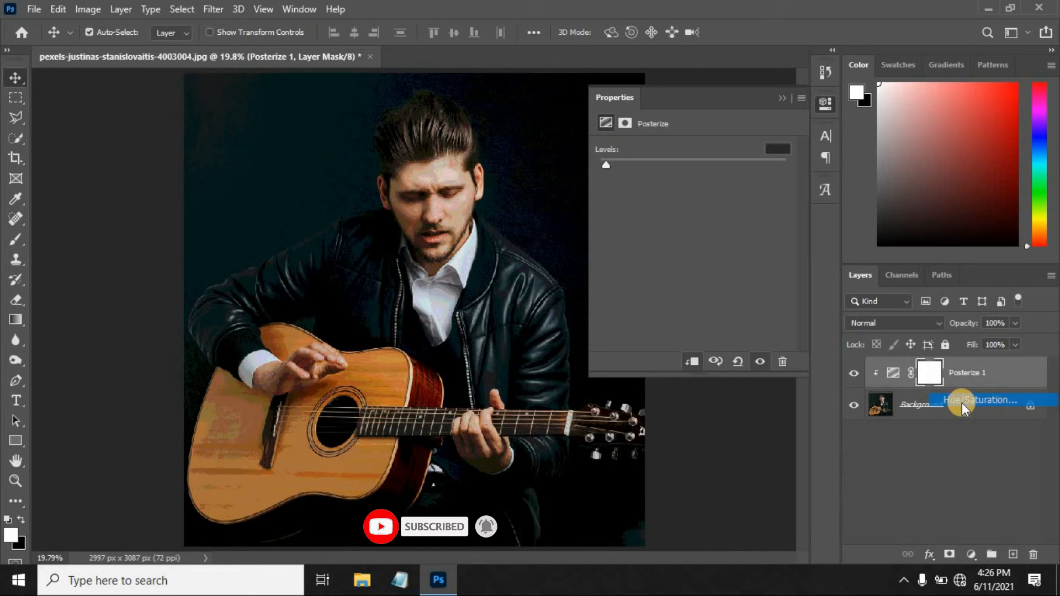
pyautogui.click(695, 363)
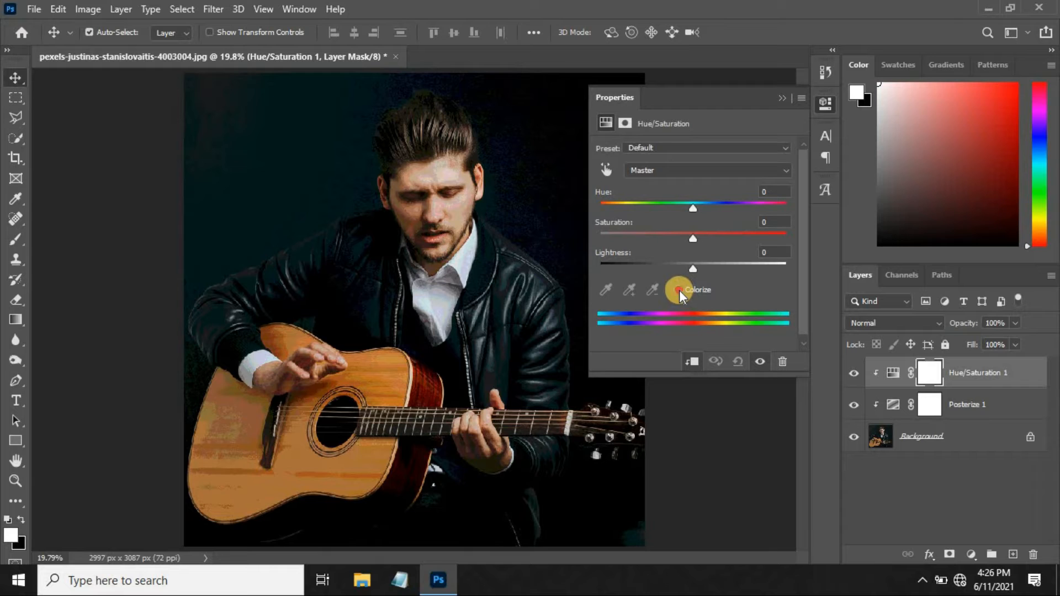
pyautogui.click(678, 289)
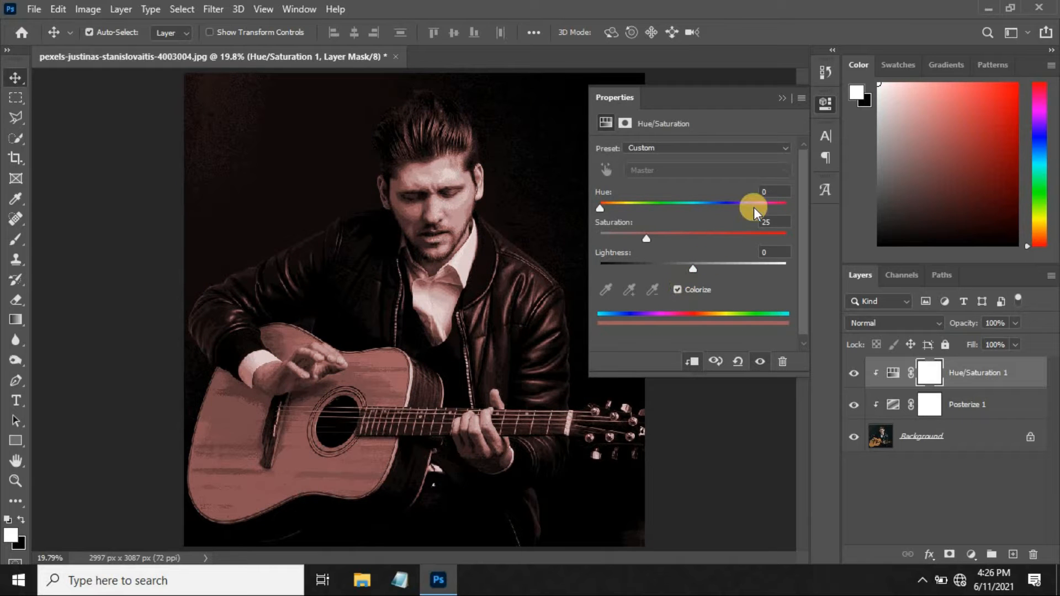
# Set the Hue/Saturation adjustment to hue +174, saturation +27 and lightness -37.
pyautogui.click(750, 194)
pyautogui.write('174')
pyautogui.click(757, 221)
pyautogui.write('27')
pyautogui.click(773, 251)
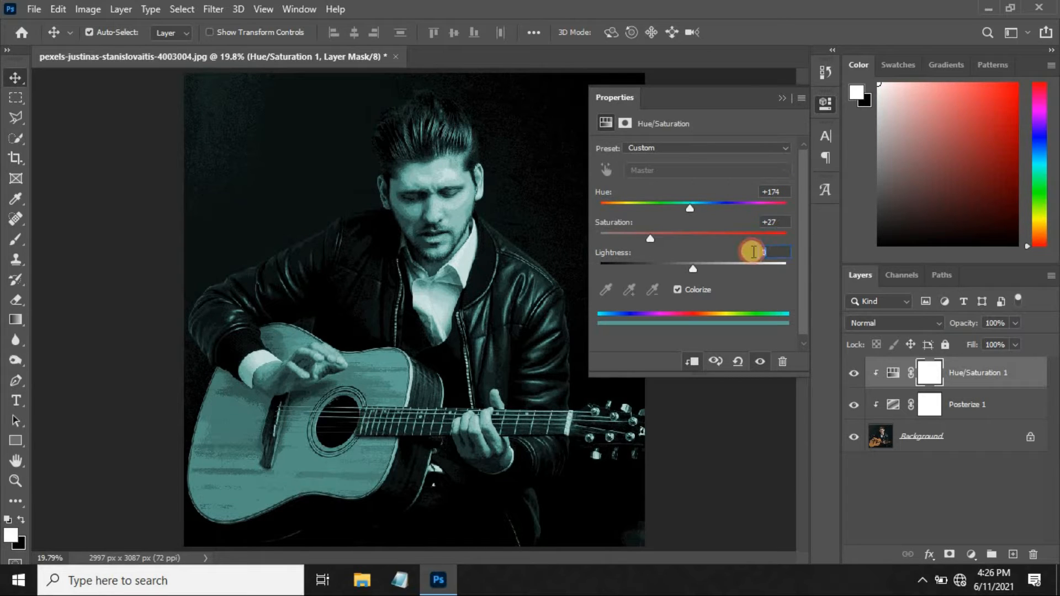
pyautogui.write('-37')
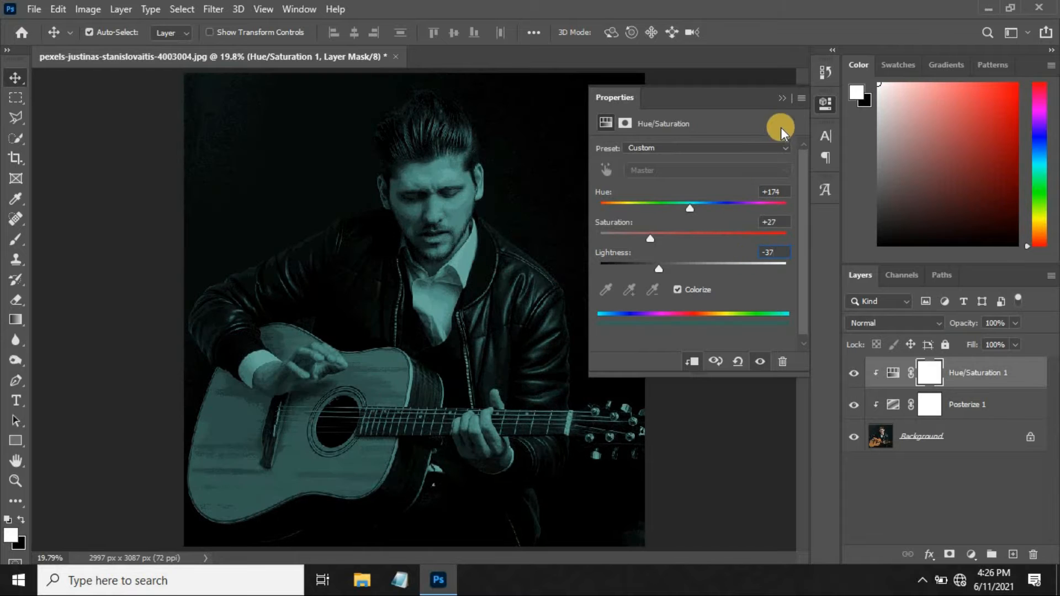
pyautogui.click(777, 95)
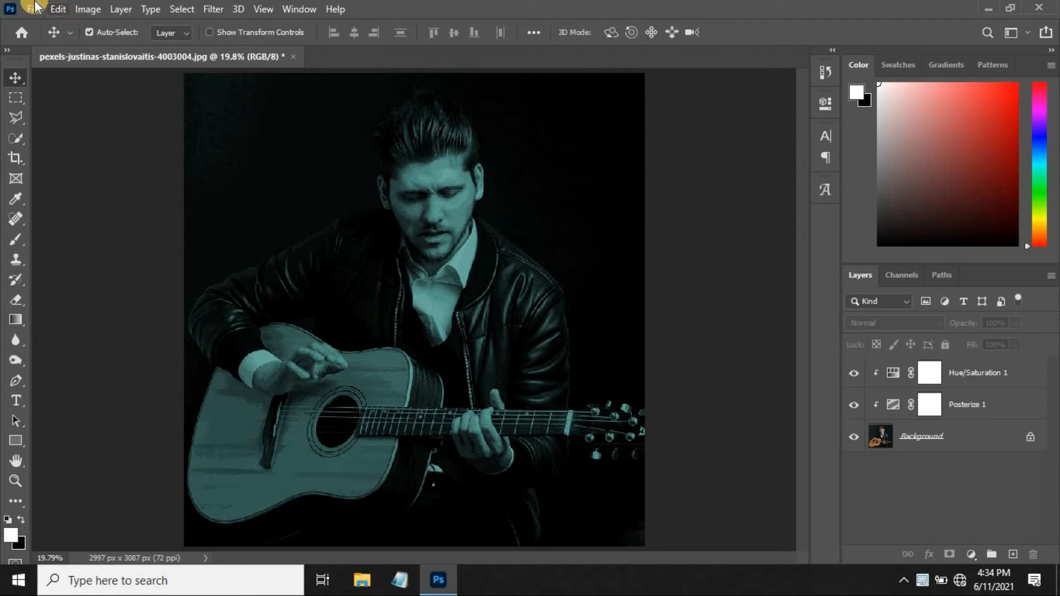
# Open the monotone texture file and bring its layer into the guitarist photo document.
pyautogui.click(33, 9)
pyautogui.click(39, 37)
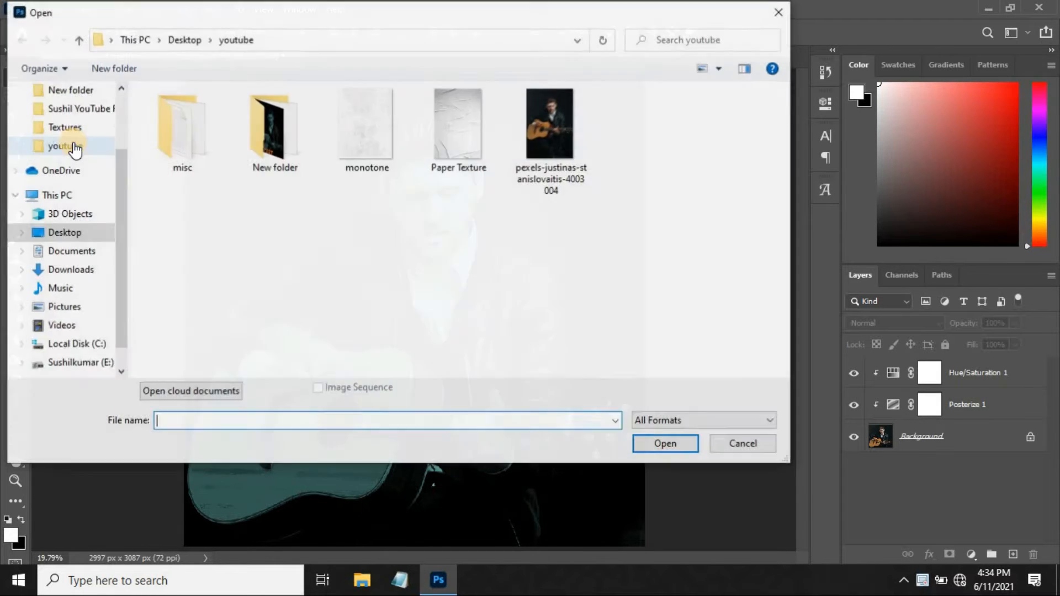
pyautogui.click(375, 147)
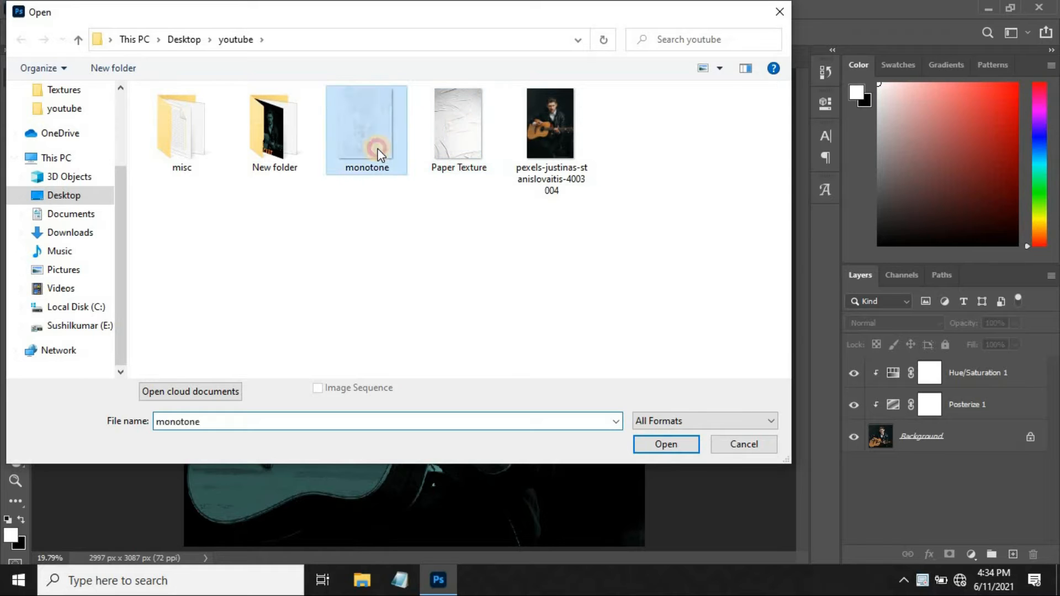
pyautogui.click(660, 445)
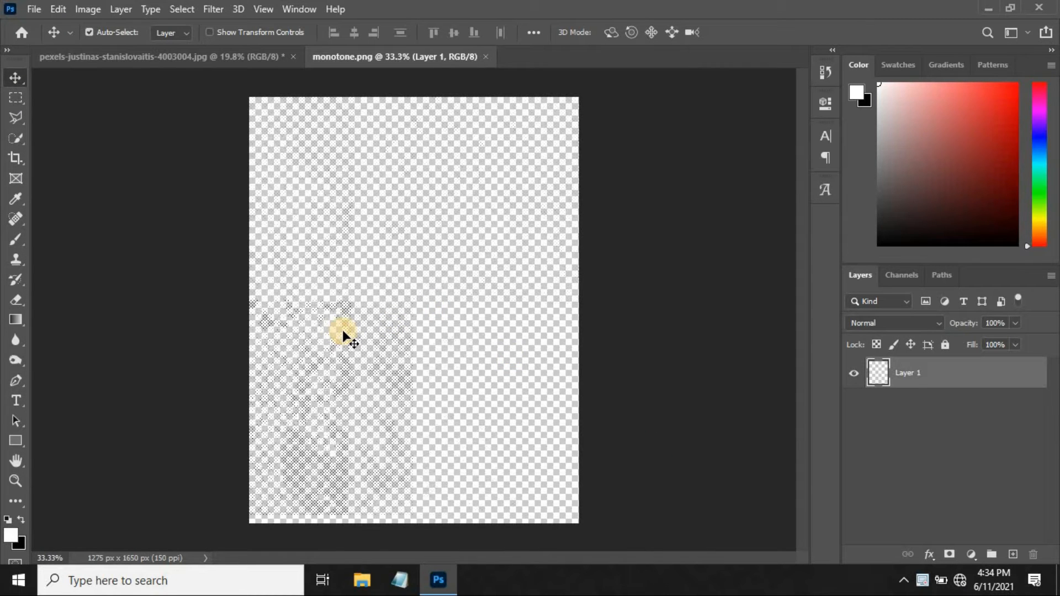
pyautogui.moveTo(343, 331); pyautogui.dragTo(220, 128)
pyautogui.moveTo(286, 287); pyautogui.dragTo(285, 286)
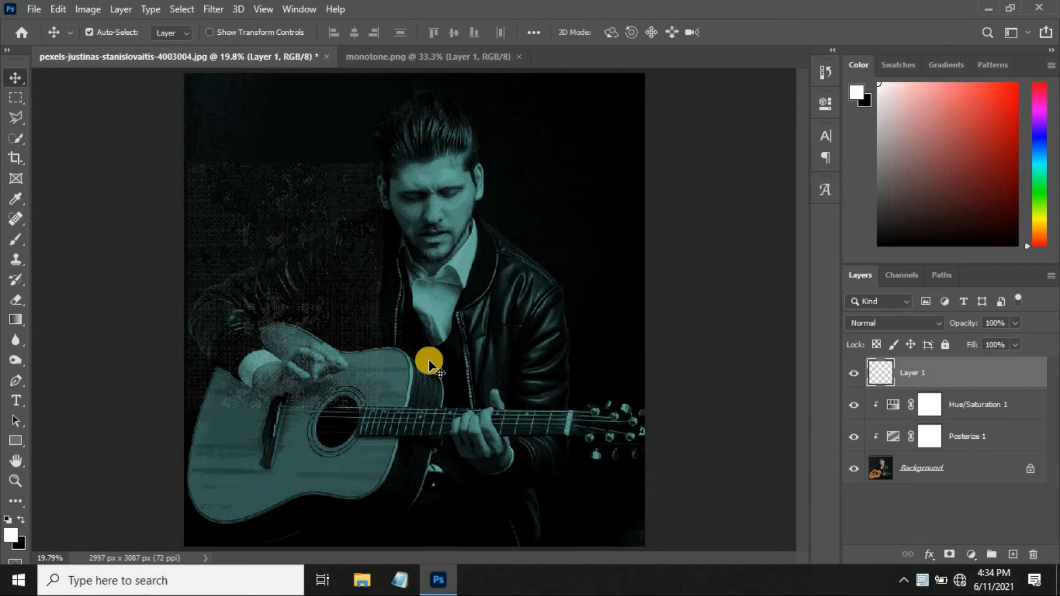
# Scale the halftone texture layer to about 191% so it spans the photo's full height from its left edge.
pyautogui.hotkey('ctrl', 't')
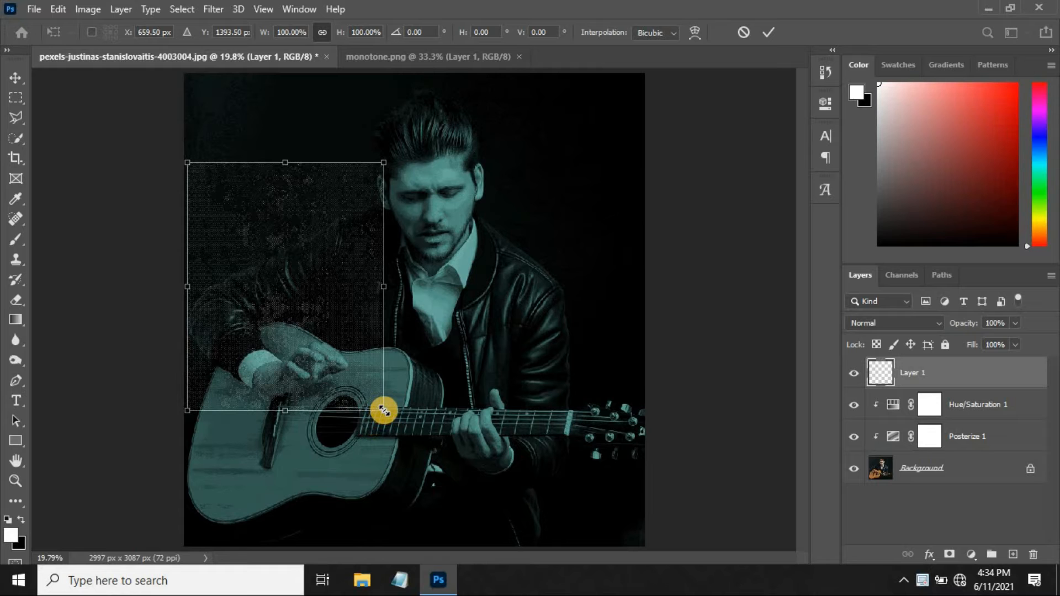
pyautogui.moveTo(312, 326); pyautogui.dragTo(330, 334)
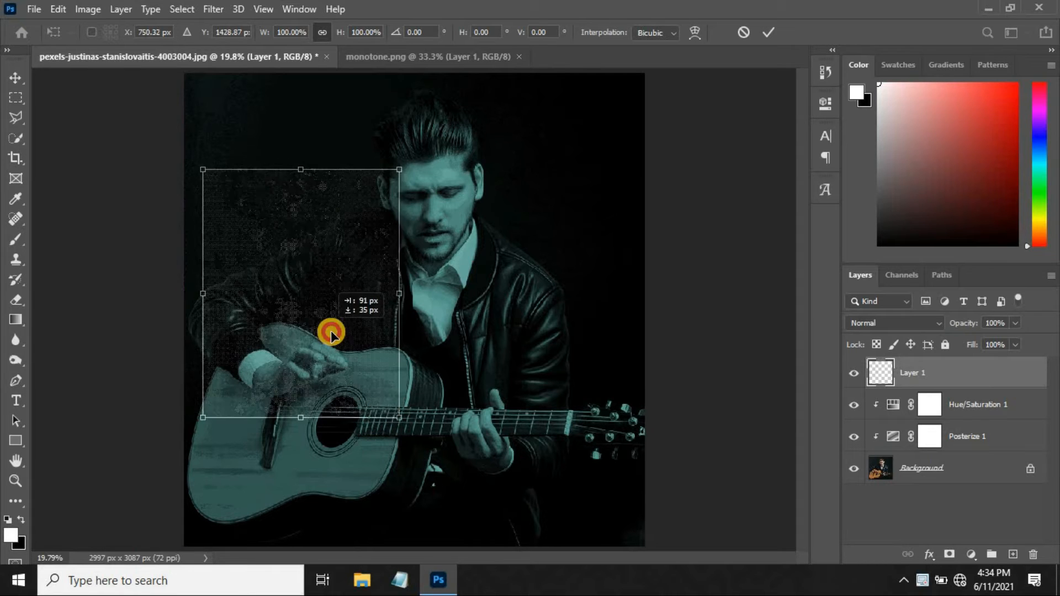
pyautogui.moveTo(407, 424); pyautogui.dragTo(448, 474)
pyautogui.moveTo(373, 389); pyautogui.dragTo(393, 466)
pyautogui.moveTo(461, 194); pyautogui.dragTo(556, 70)
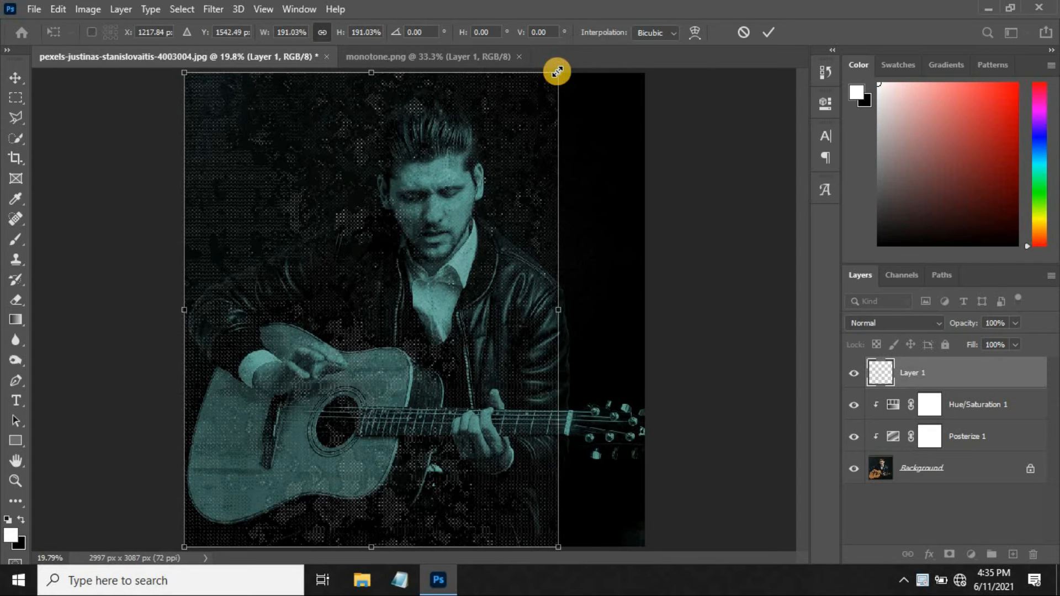
pyautogui.click(774, 32)
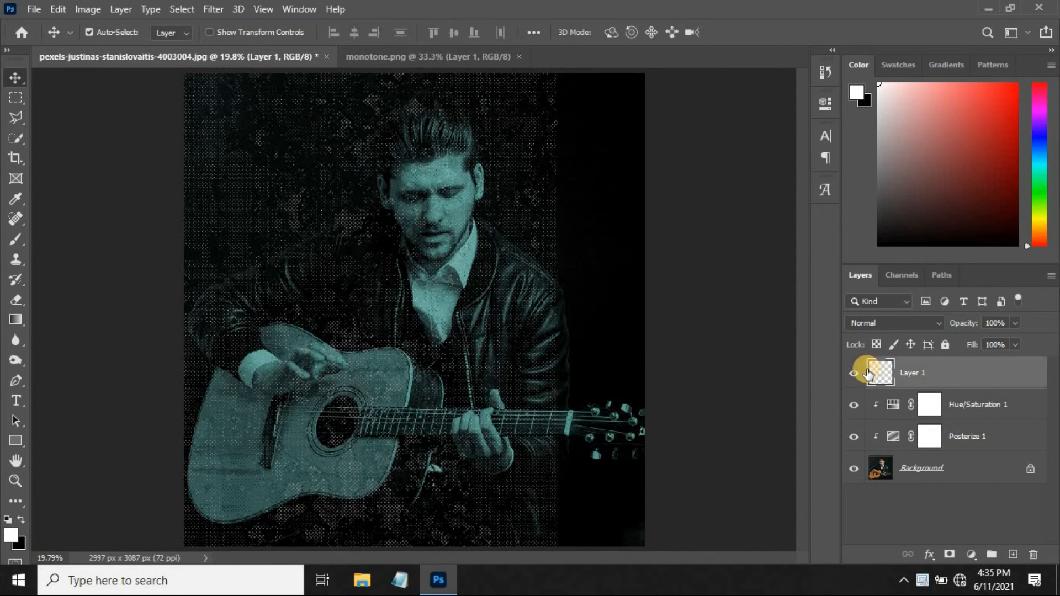
# Set the blend mode of the halftone texture on Layer 1 to Multiply.
pyautogui.click(875, 323)
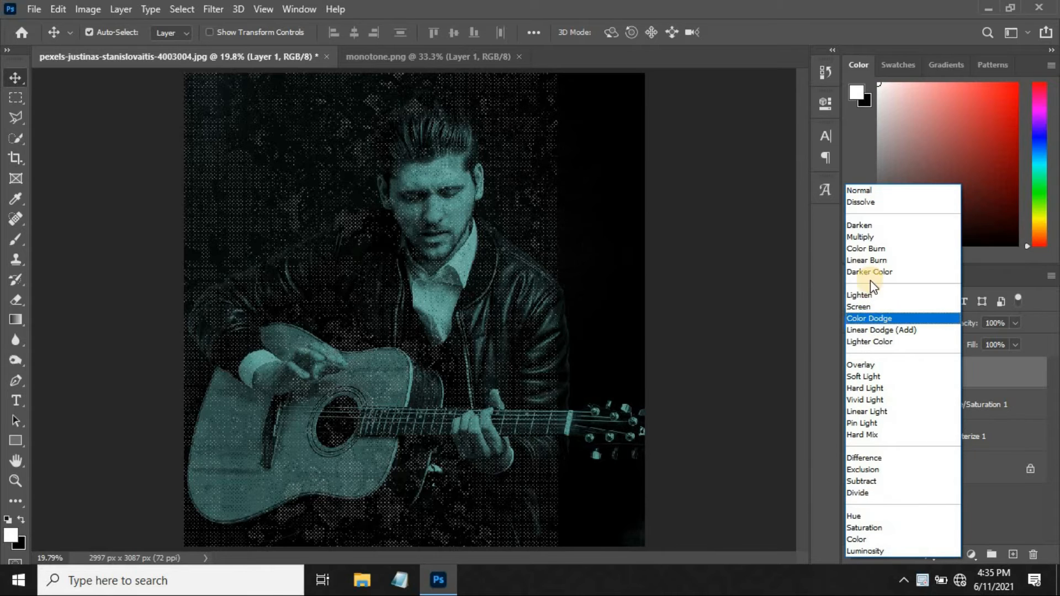
pyautogui.click(855, 237)
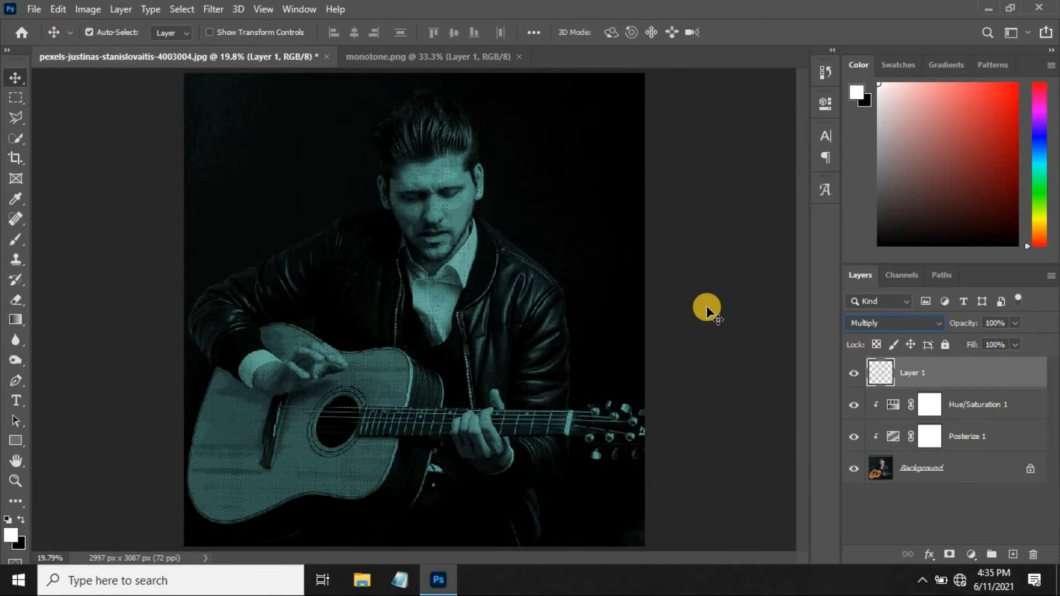
pyautogui.click(706, 306)
# Duplicate the halftone texture Layer 1 and flip the copy horizontally.
pyautogui.click(897, 378)
pyautogui.hotkey('ctrl', 'j')
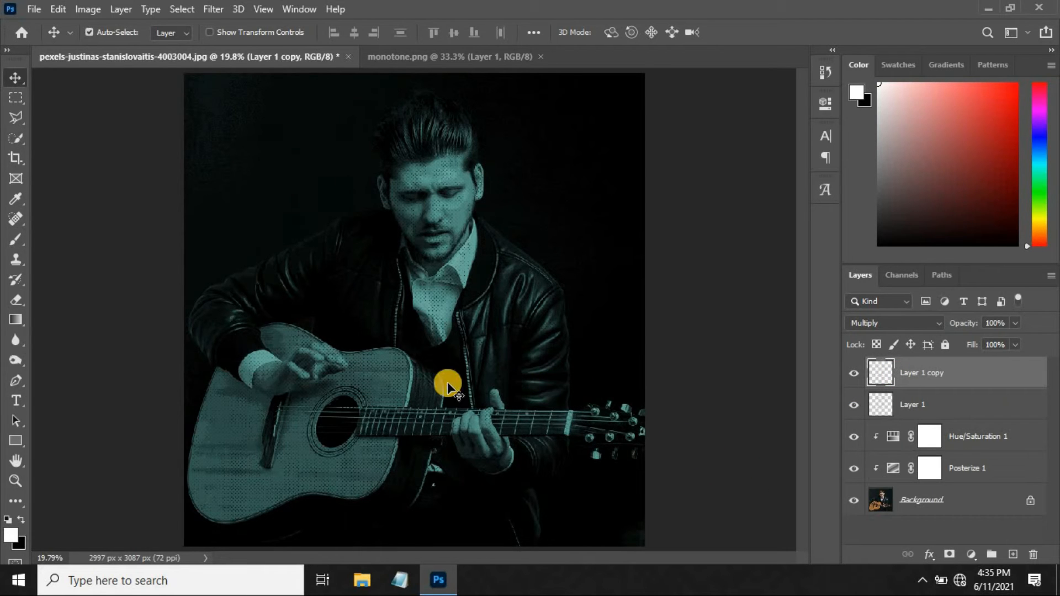
pyautogui.hotkey('ctrl', 't')
pyautogui.rightClick(433, 270)
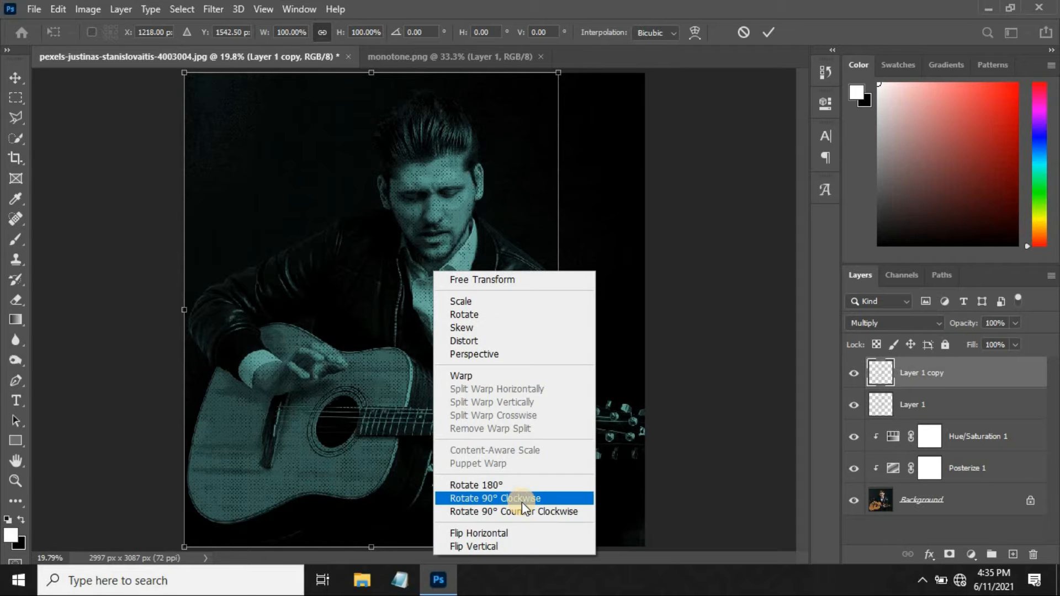
pyautogui.click(506, 532)
# Scale the flipped texture copy to about 70% and fit it into the photo's upper-right corner.
pyautogui.moveTo(408, 239); pyautogui.dragTo(621, 187)
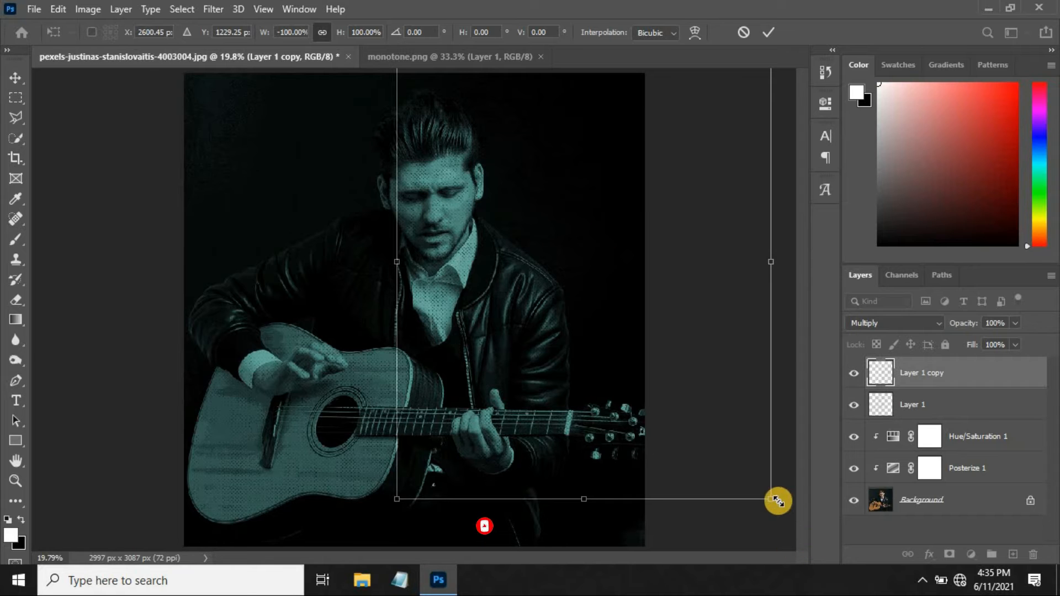
pyautogui.moveTo(772, 500); pyautogui.dragTo(715, 429)
pyautogui.moveTo(534, 300); pyautogui.dragTo(476, 294)
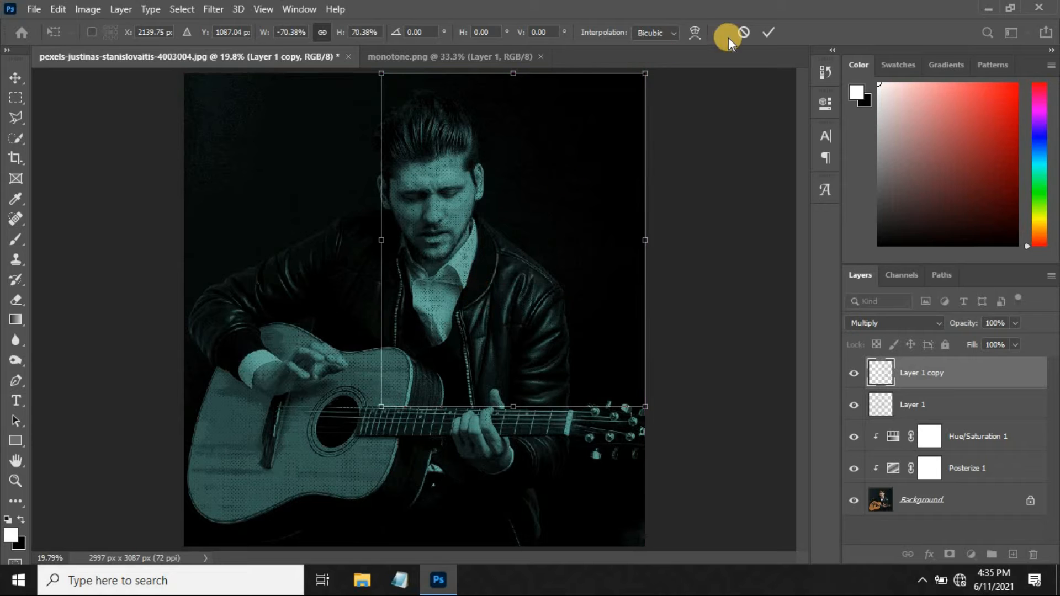
pyautogui.click(764, 35)
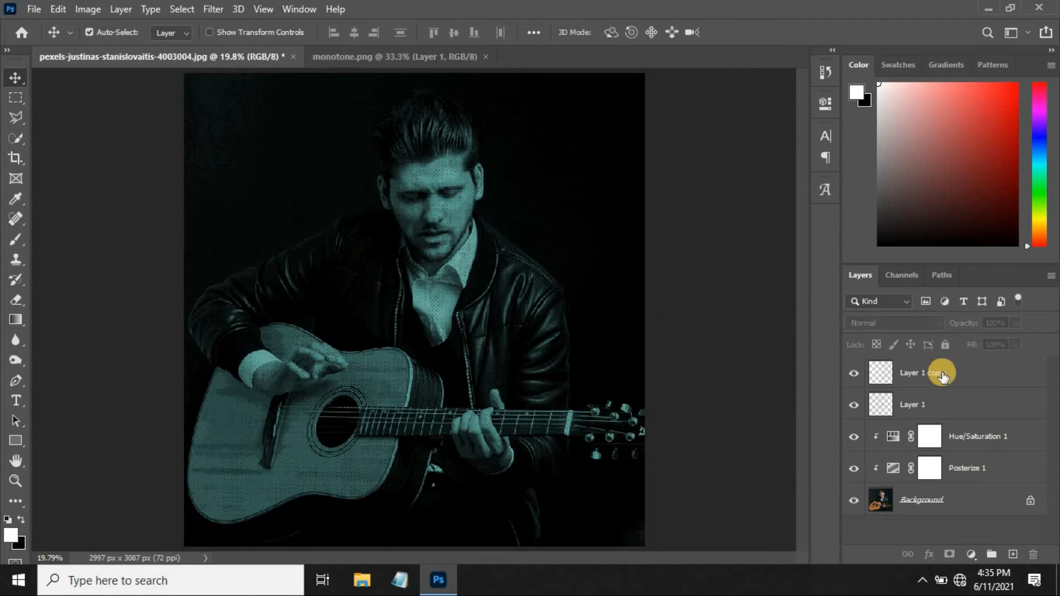
pyautogui.click(963, 370)
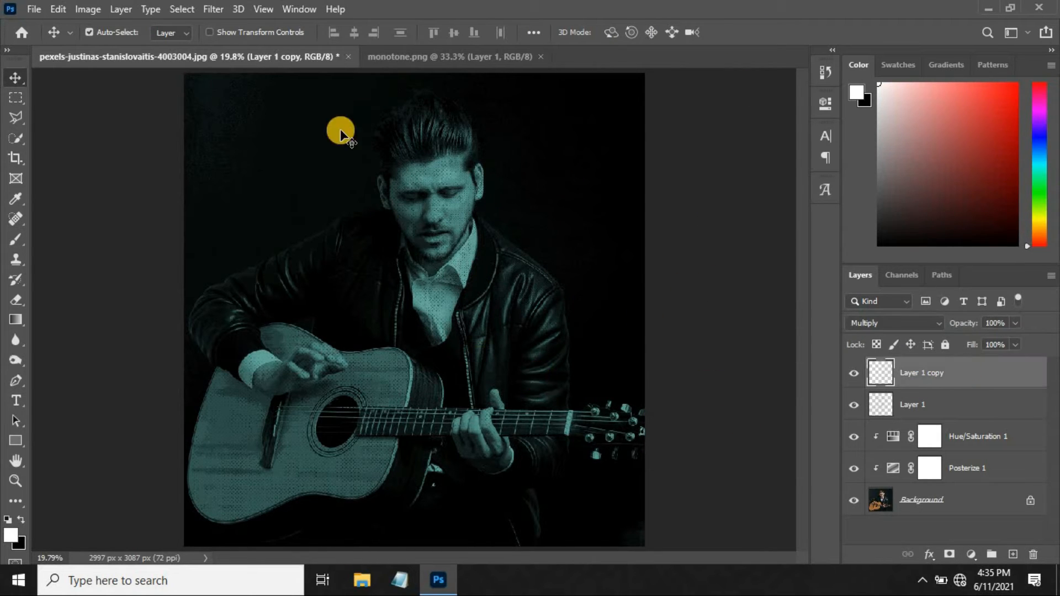
# Close the monotone.png document and open the Paper Texture image.
pyautogui.click(541, 57)
pyautogui.click(34, 9)
pyautogui.click(53, 40)
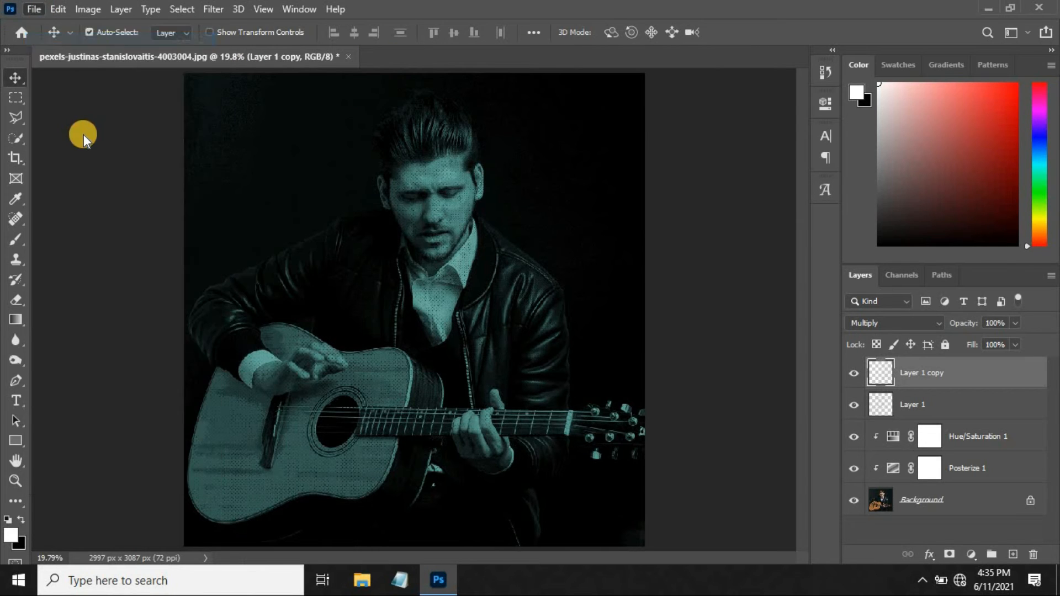
pyautogui.click(472, 140)
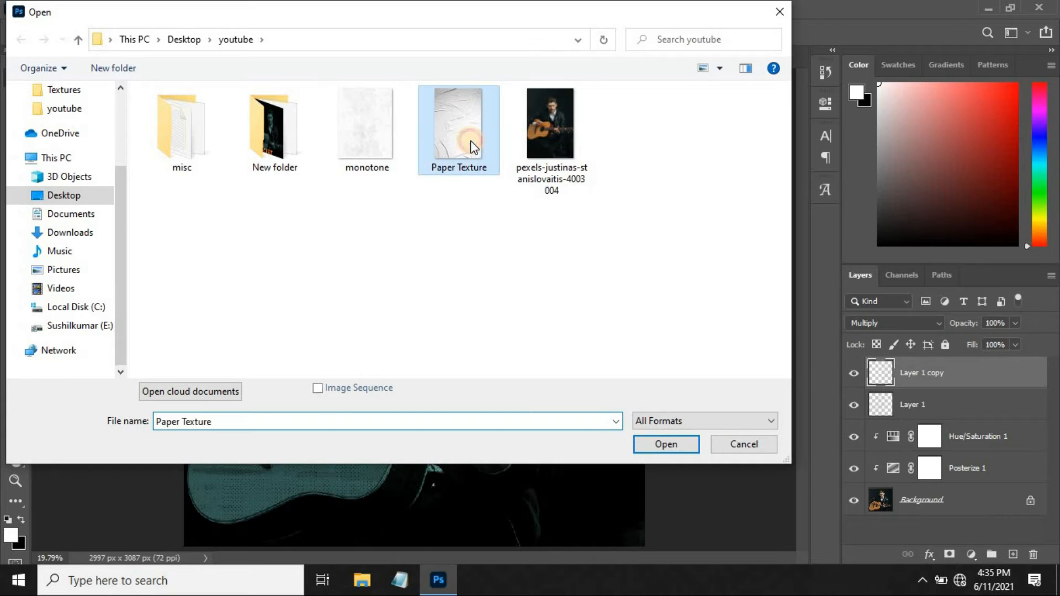
pyautogui.click(666, 444)
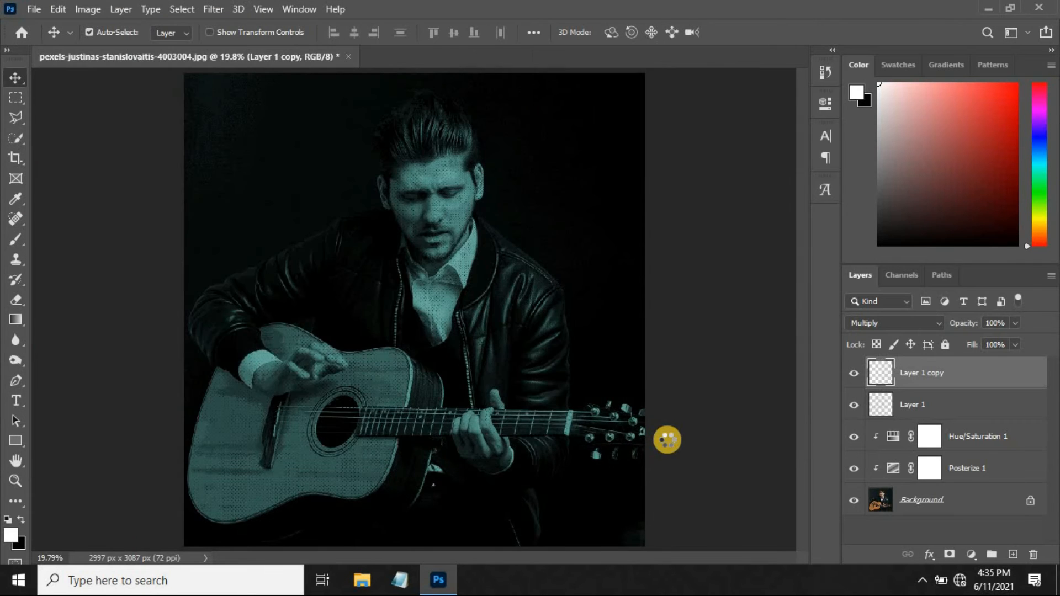
# Bring the paper texture into the guitarist photo as a new layer, centre it and scale it to about 100.25% to cover the canvas.
pyautogui.moveTo(440, 189); pyautogui.dragTo(180, 58)
pyautogui.moveTo(419, 256); pyautogui.dragTo(419, 257)
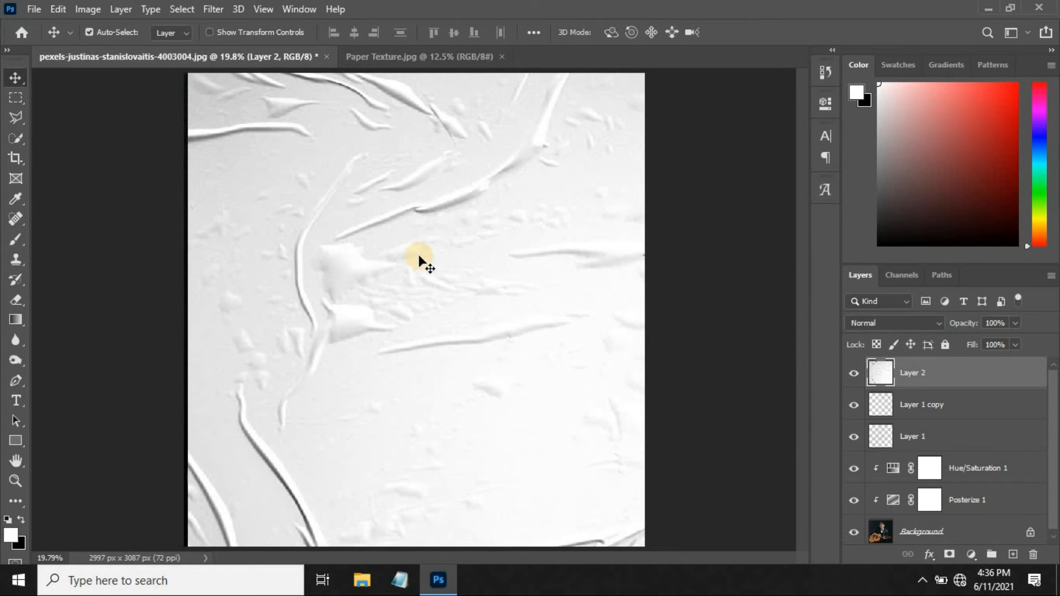
pyautogui.hotkey('ctrl', '-')
pyautogui.hotkey('ctrl', '-')
pyautogui.hotkey('ctrl', 't')
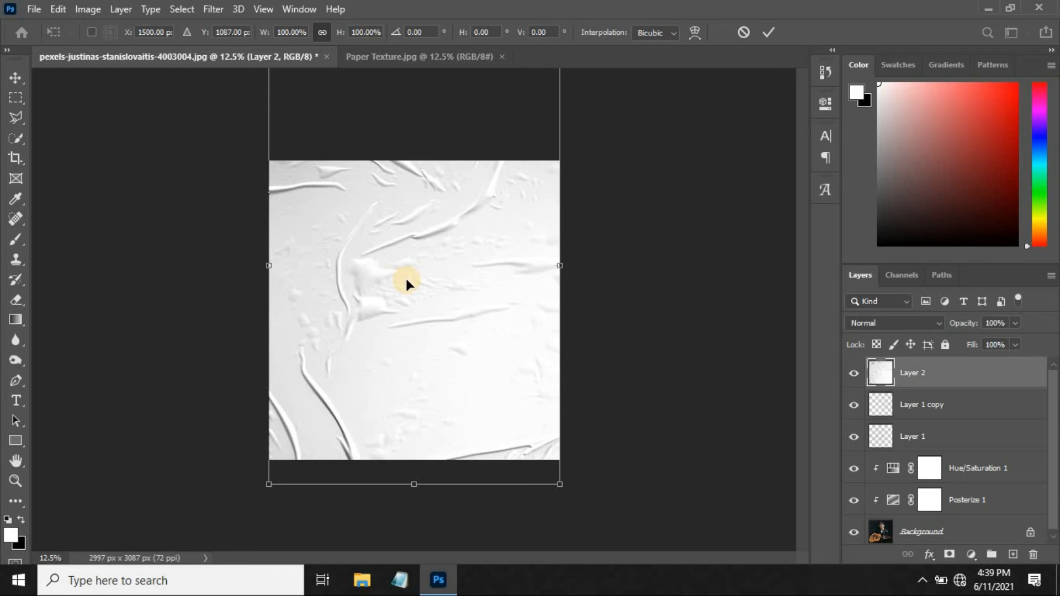
pyautogui.hotkey('ctrl', '-')
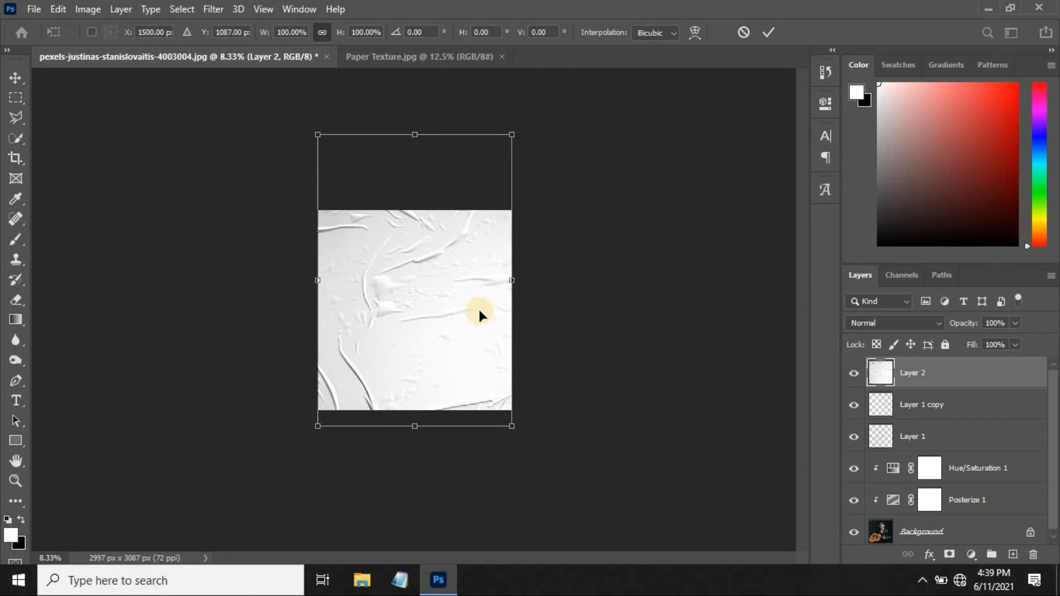
pyautogui.moveTo(515, 430); pyautogui.dragTo(476, 372)
pyautogui.moveTo(423, 301); pyautogui.dragTo(421, 322)
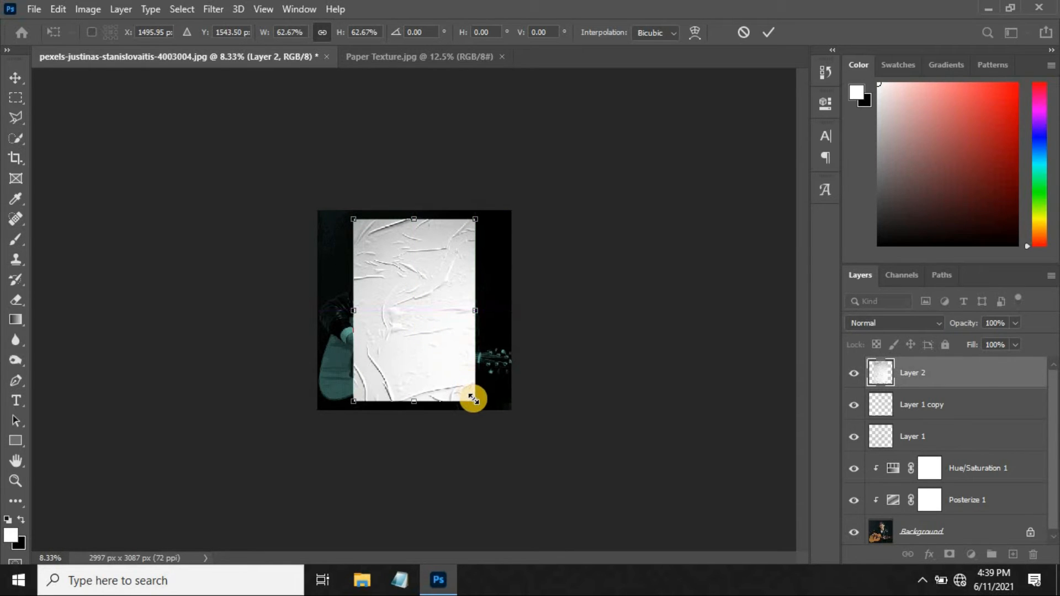
pyautogui.moveTo(473, 399); pyautogui.dragTo(512, 456)
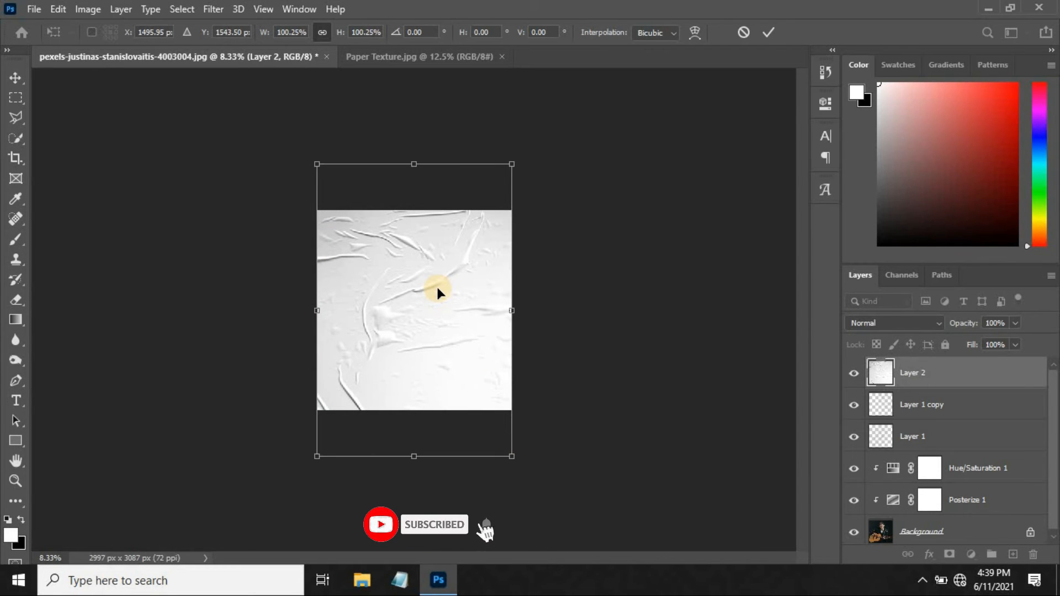
pyautogui.press('Return')
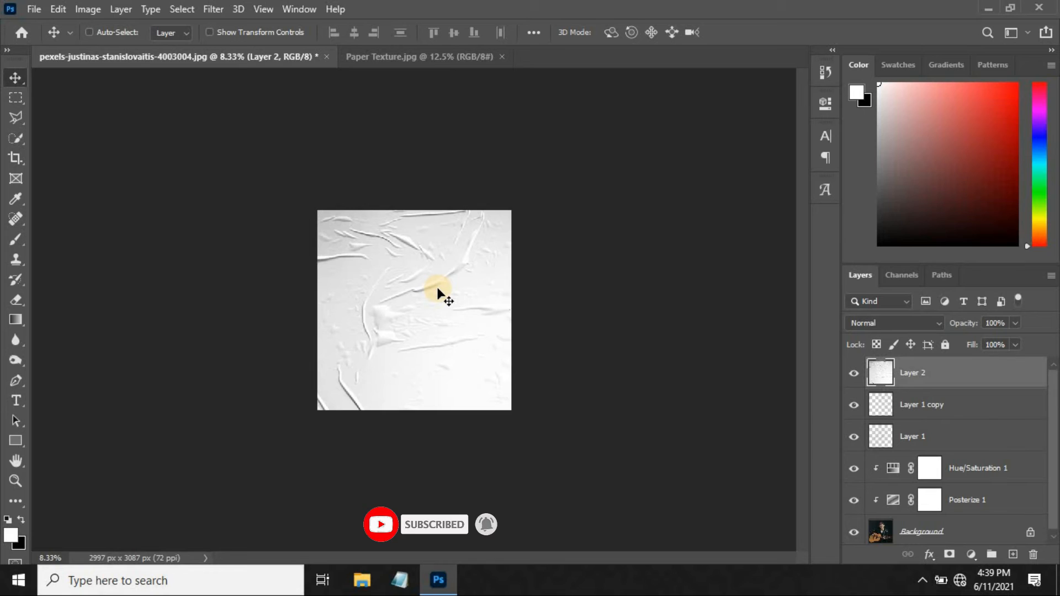
# Set the blend mode of the paper texture on Layer 2 to Multiply and close the Paper Texture.jpg document.
pyautogui.hotkey('ctrl', '0')
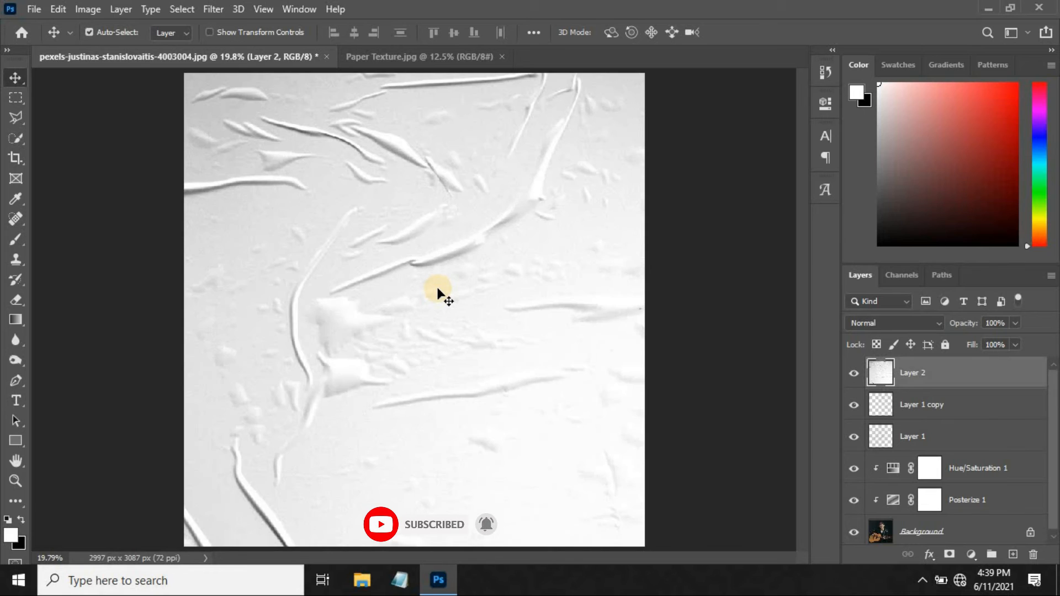
pyautogui.click(899, 322)
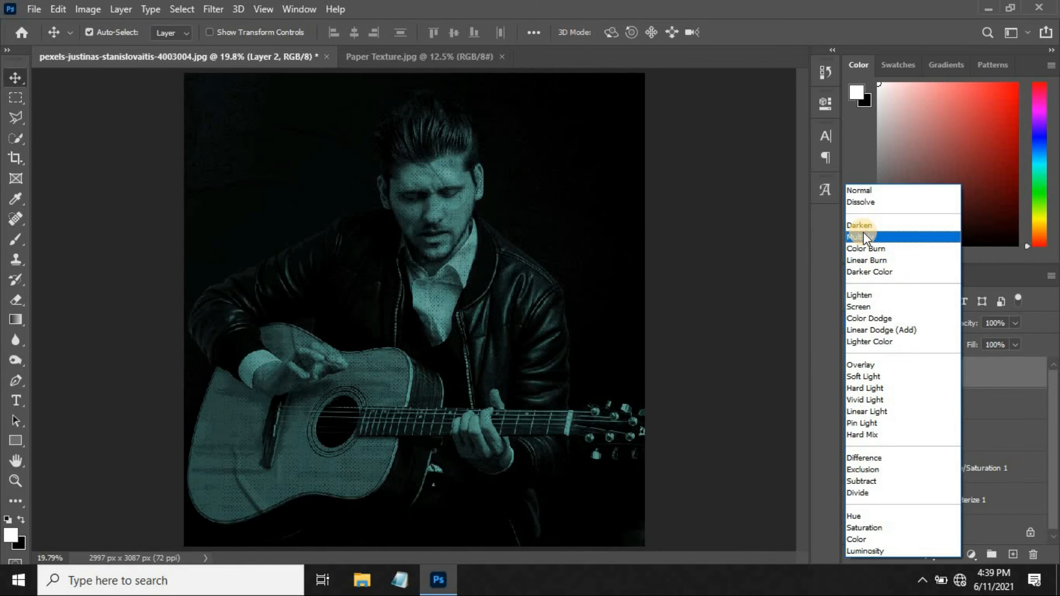
pyautogui.click(863, 236)
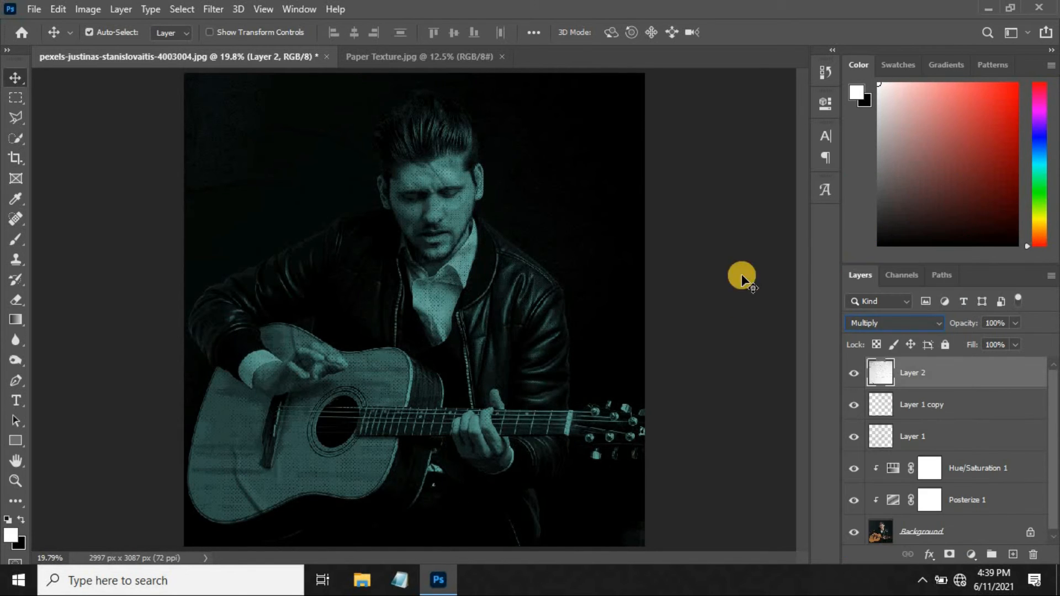
pyautogui.click(670, 292)
pyautogui.click(887, 365)
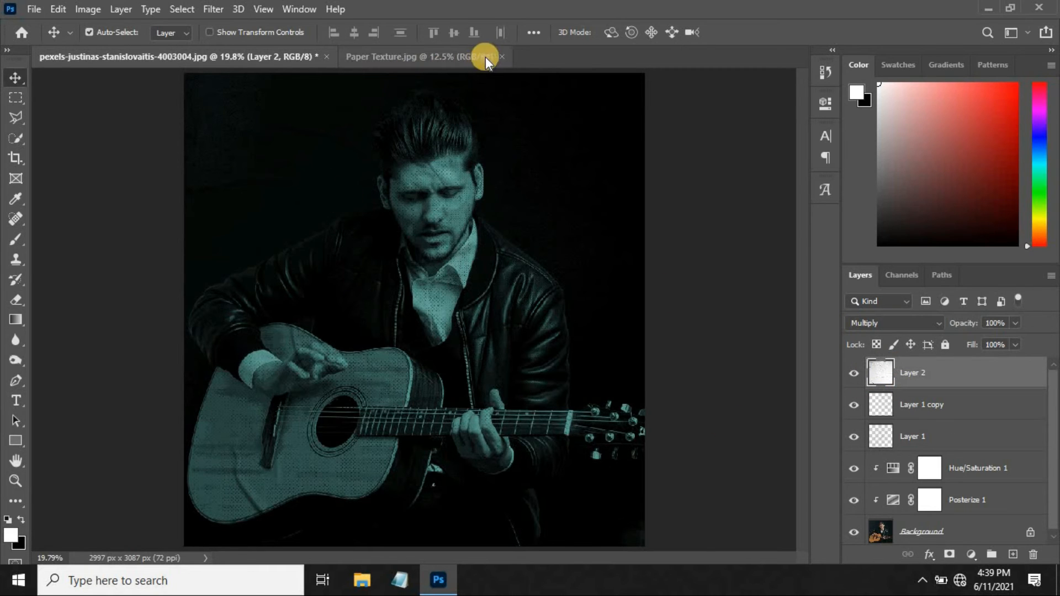
pyautogui.click(502, 55)
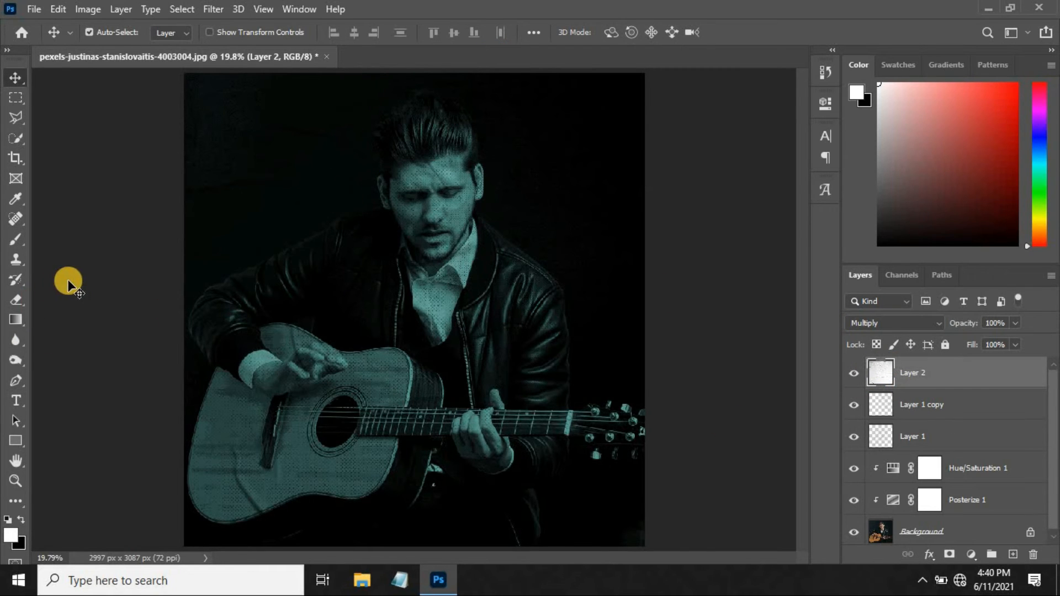
# Add the text LIVE in orange 200 pt Cardus Vector over the lower-left part of the guitar body.
pyautogui.click(16, 400)
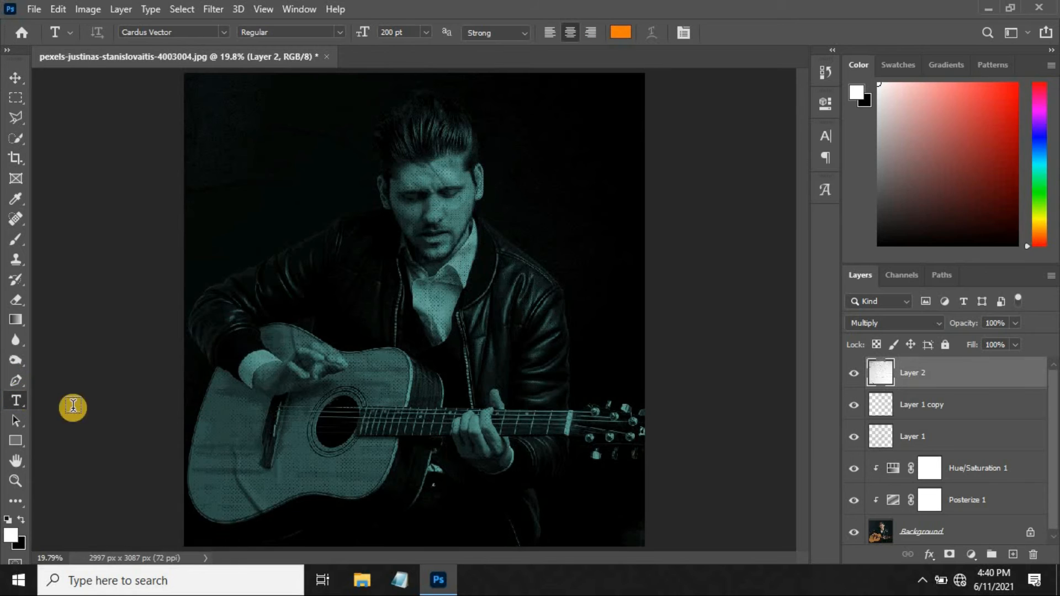
pyautogui.click(216, 435)
pyautogui.write('LIVE')
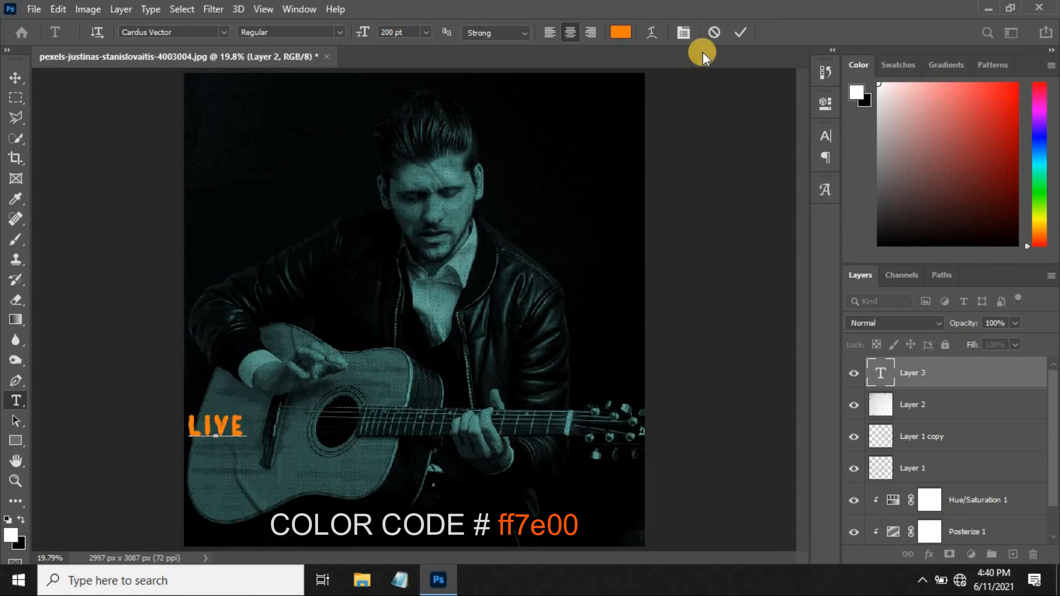
pyautogui.click(741, 32)
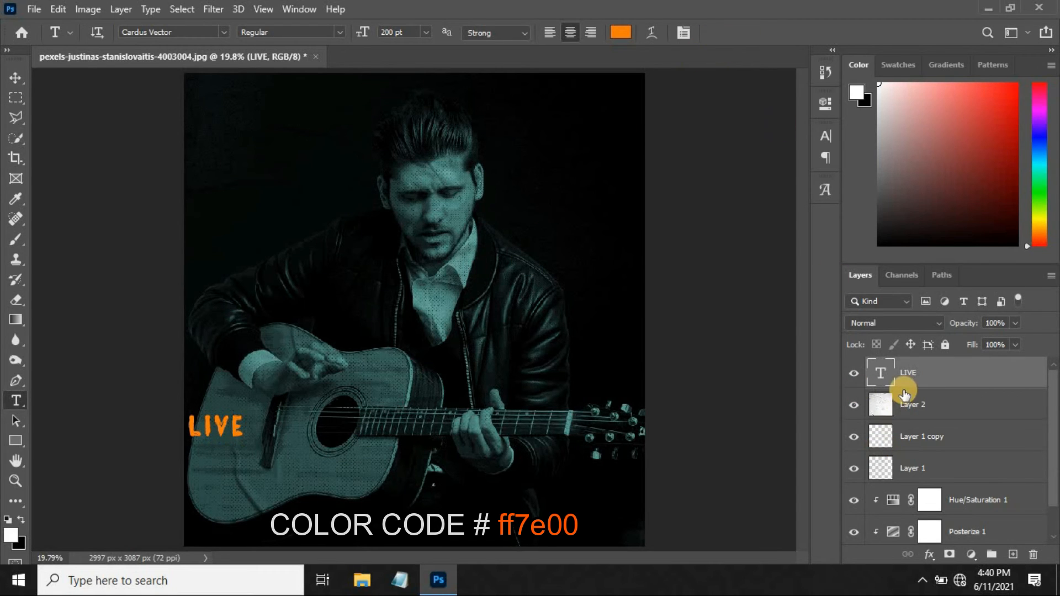
# Duplicate the LIVE text layer and change the copy's text to CONCERT.
pyautogui.hotkey('ctrl', 'j')
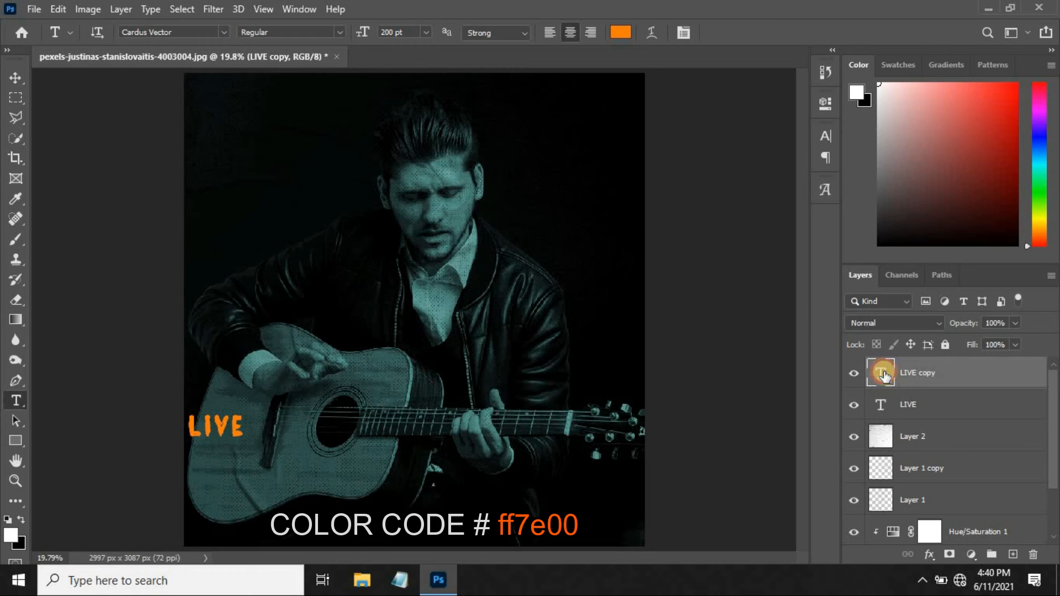
pyautogui.doubleClick(884, 370)
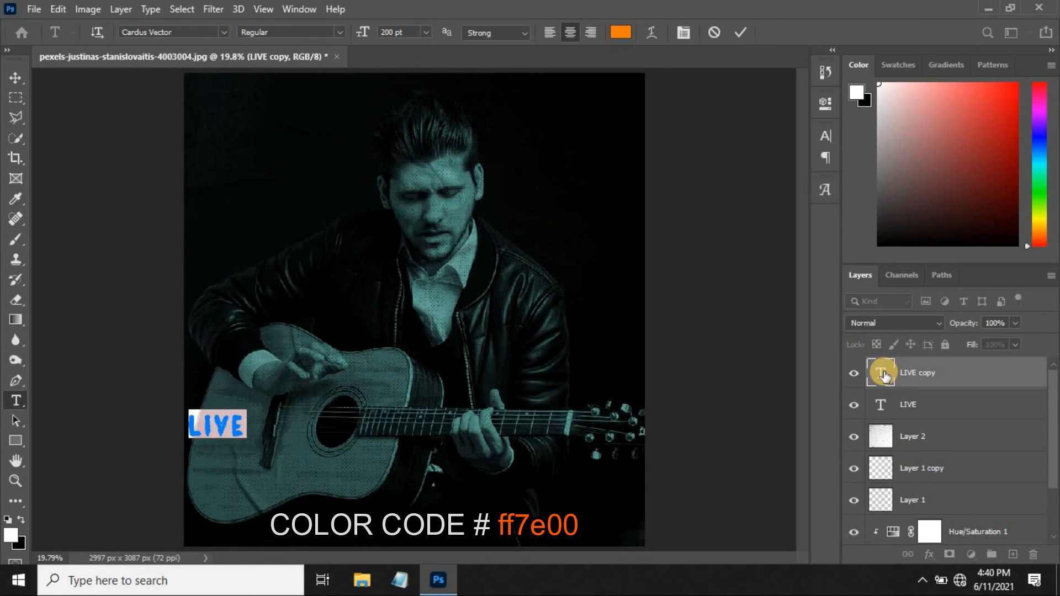
pyautogui.press('BackSpace')
pyautogui.write('CONCERT')
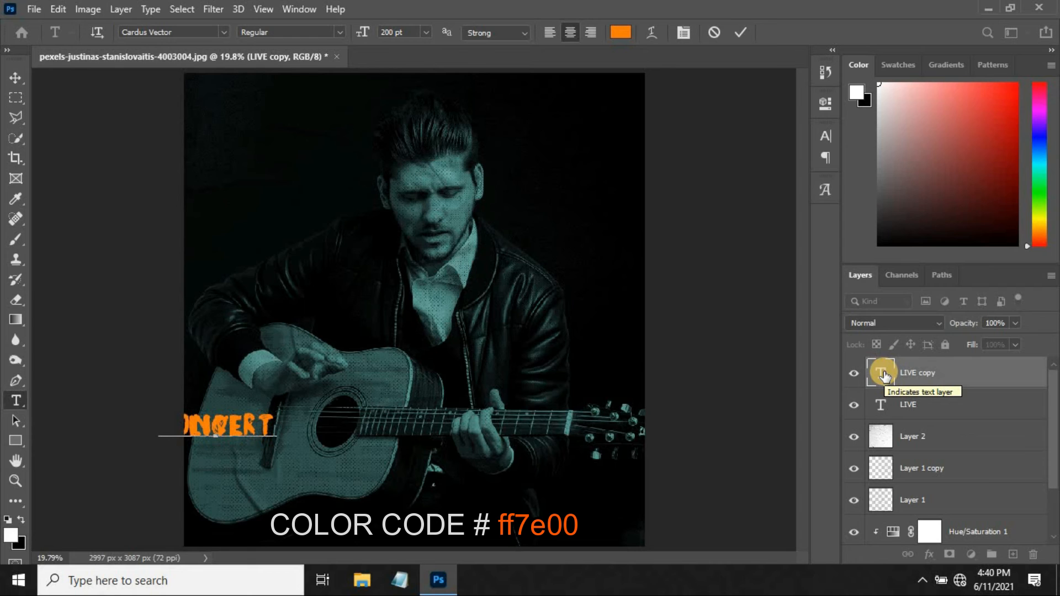
pyautogui.click(738, 34)
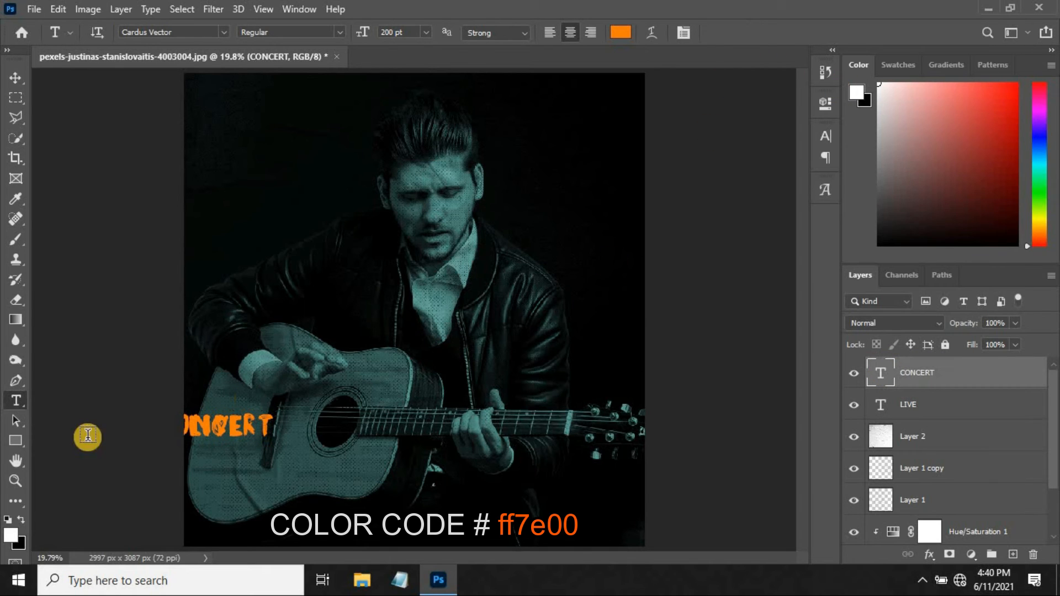
# Move CONCERT directly beneath LIVE and enlarge both words together in the photo's lower-left corner.
pyautogui.click(14, 80)
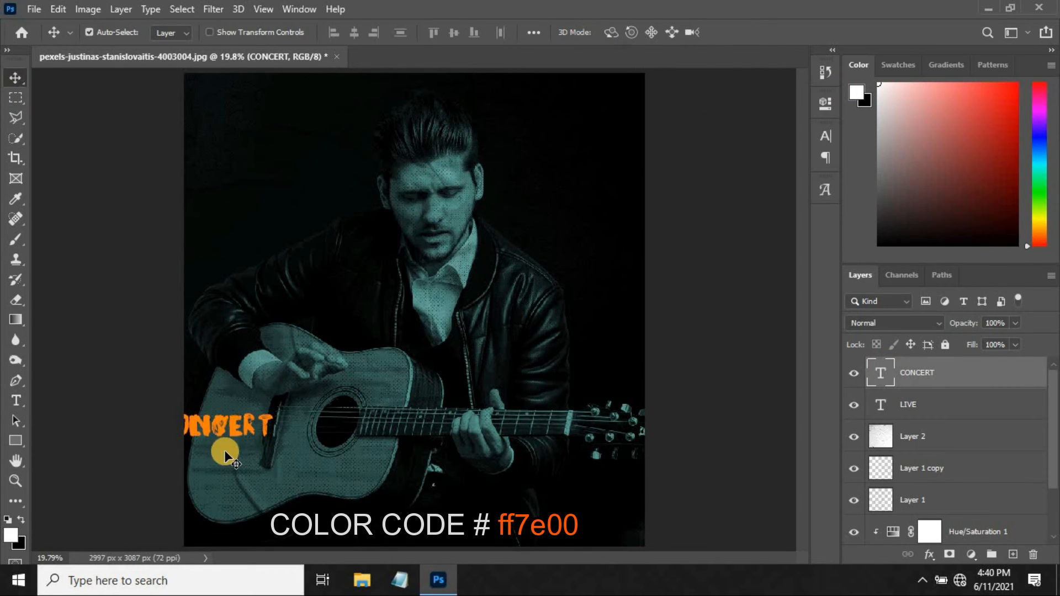
pyautogui.moveTo(224, 429); pyautogui.dragTo(262, 458)
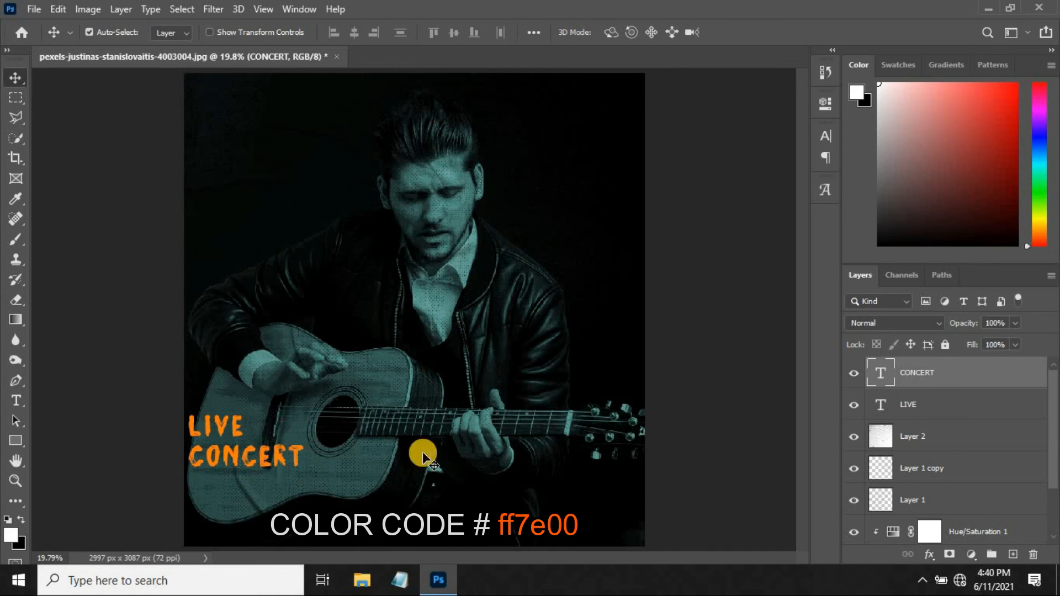
pyautogui.keyDown('shift'); pyautogui.click(913, 406); pyautogui.keyUp('shift')
pyautogui.moveTo(278, 454); pyautogui.dragTo(362, 506)
pyautogui.hotkey('ctrl', 't')
pyautogui.moveTo(302, 466); pyautogui.dragTo(333, 503)
pyautogui.press('Return')
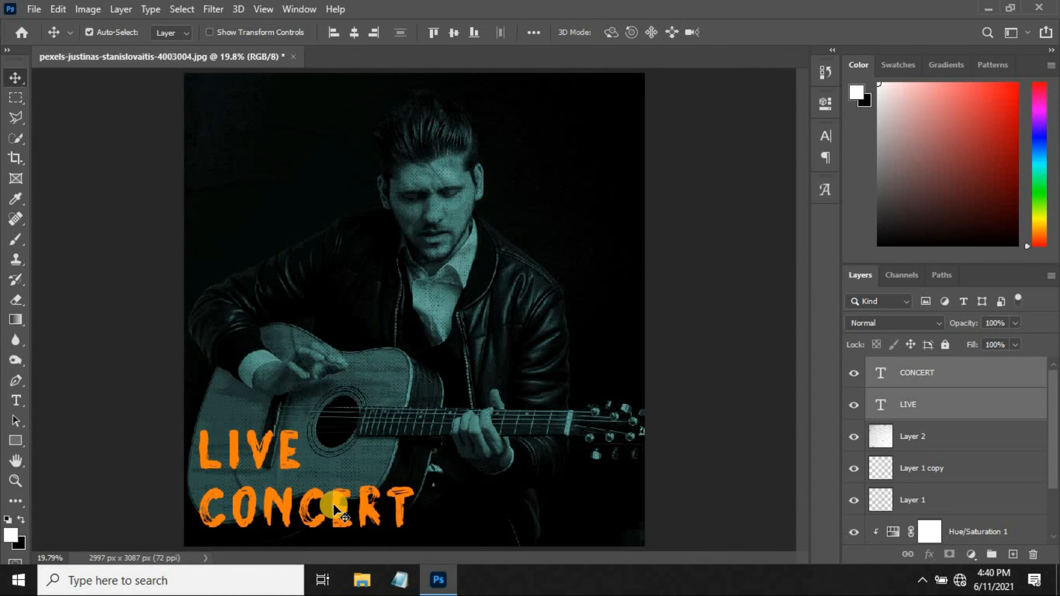
pyautogui.click(908, 377)
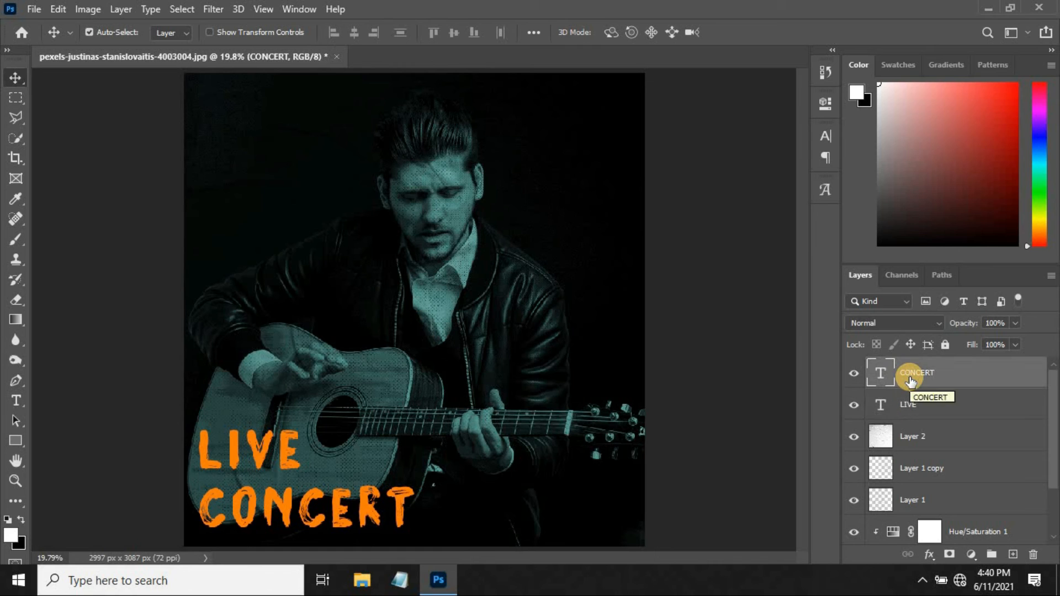
pyautogui.click(774, 371)
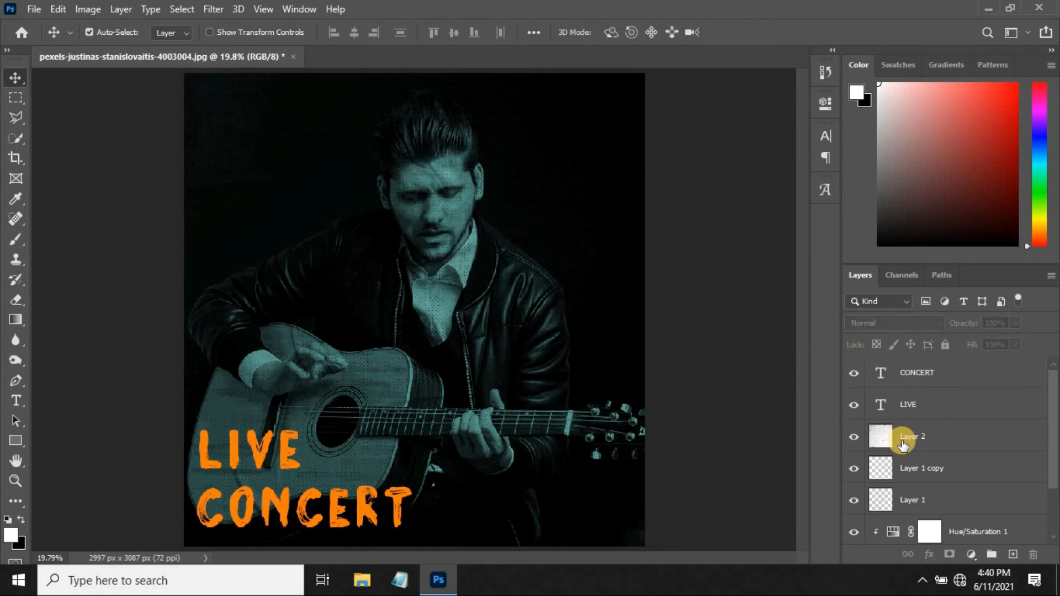
# Duplicate the paper texture Layer 2, move the copy above both text layers and duplicate that copy once more.
pyautogui.click(907, 436)
pyautogui.press('ctrl')
pyautogui.hotkey('ctrl', 'j')
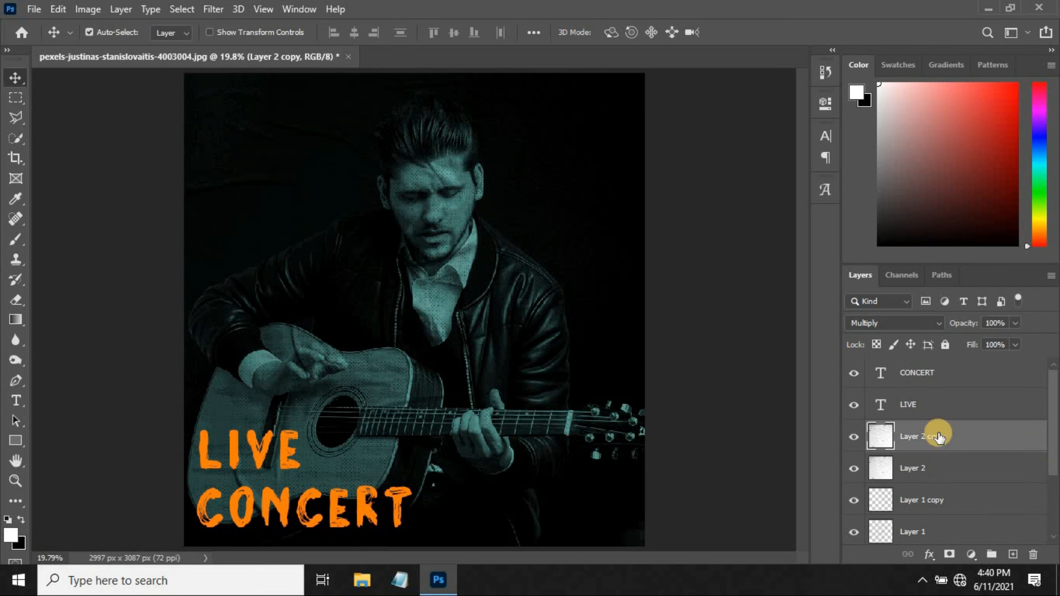
pyautogui.moveTo(920, 439); pyautogui.dragTo(918, 368)
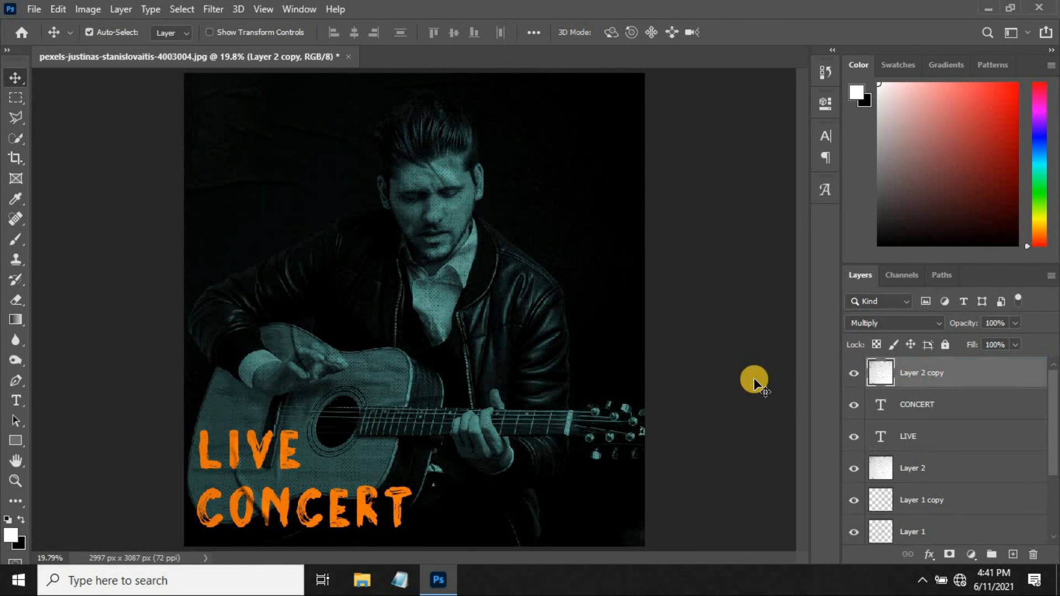
pyautogui.press('ctrl')
pyautogui.hotkey('ctrl', 'j')
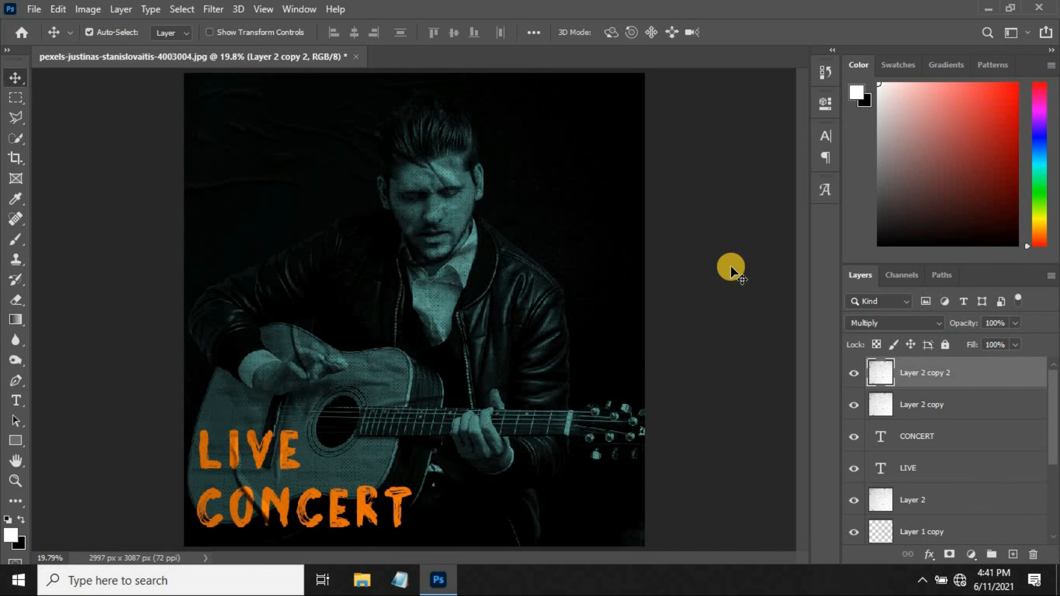
# Scale the LIVE and CONCERT text layers together to about 107% and shift them about 81 px right and 5 px up.
pyautogui.click(906, 437)
pyautogui.keyDown('shift'); pyautogui.click(903, 468); pyautogui.keyUp('shift')
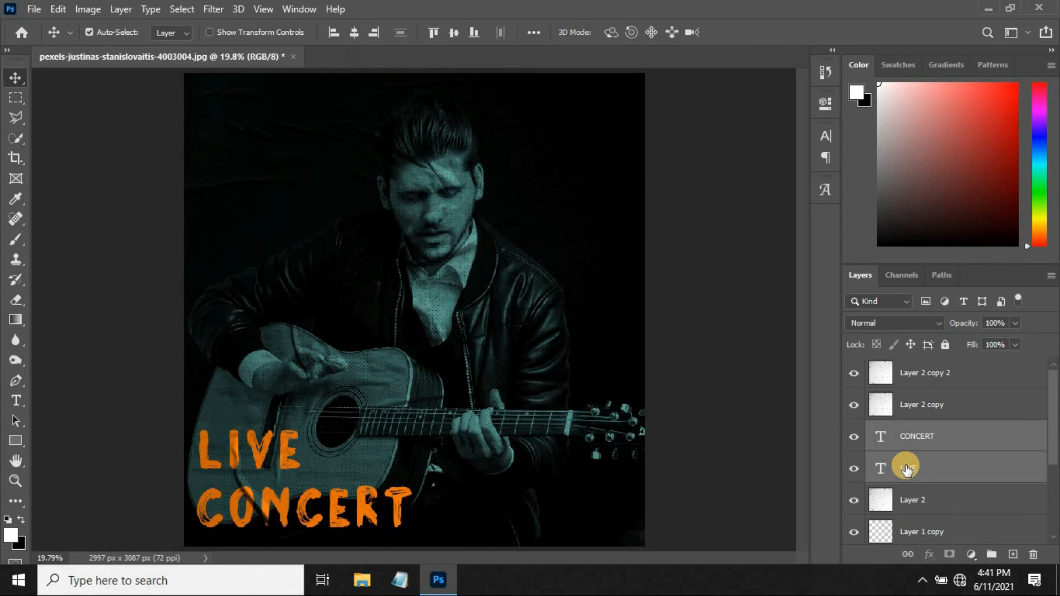
pyautogui.hotkey('ctrl', 't')
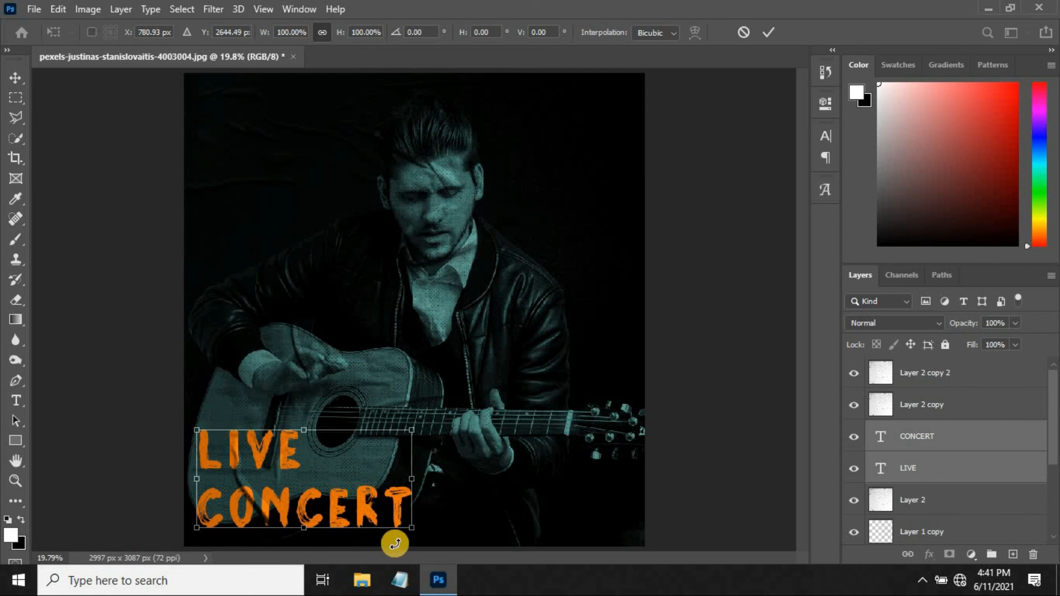
pyautogui.moveTo(408, 529); pyautogui.dragTo(416, 530)
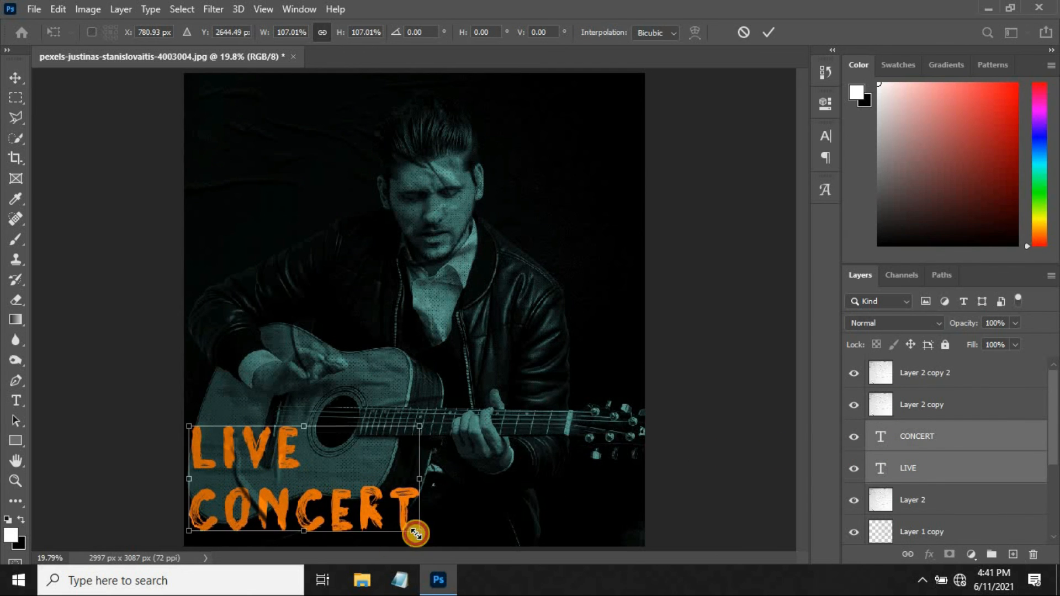
pyautogui.moveTo(342, 507); pyautogui.dragTo(353, 506)
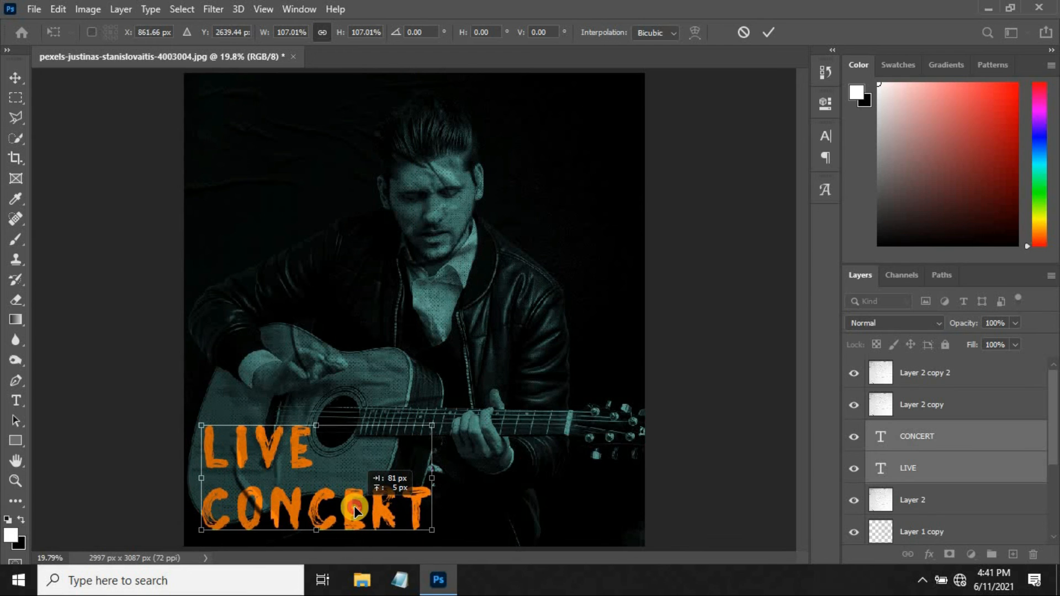
pyautogui.press('Return')
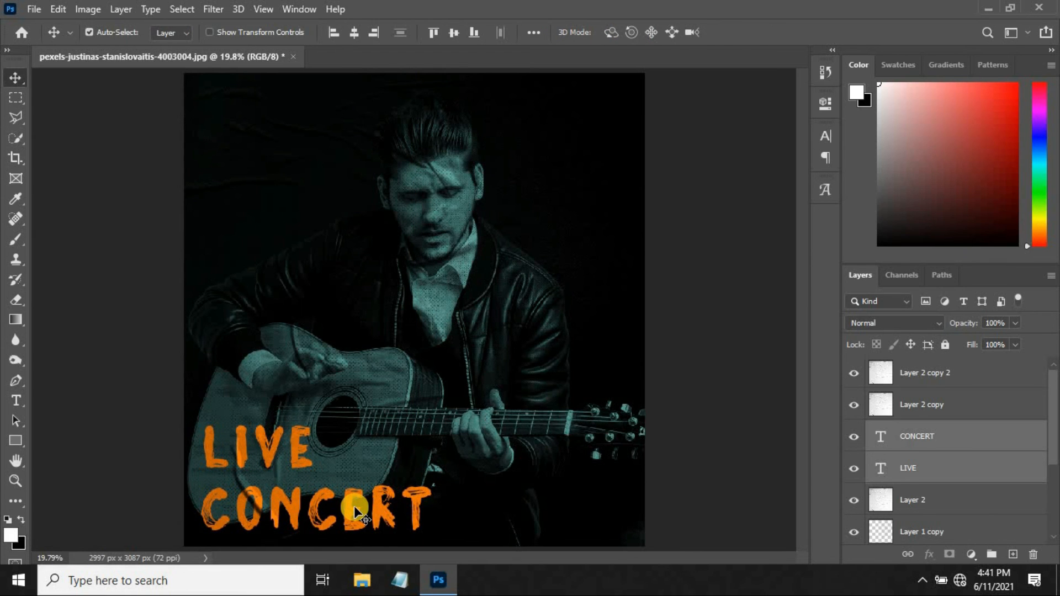
pyautogui.click(151, 174)
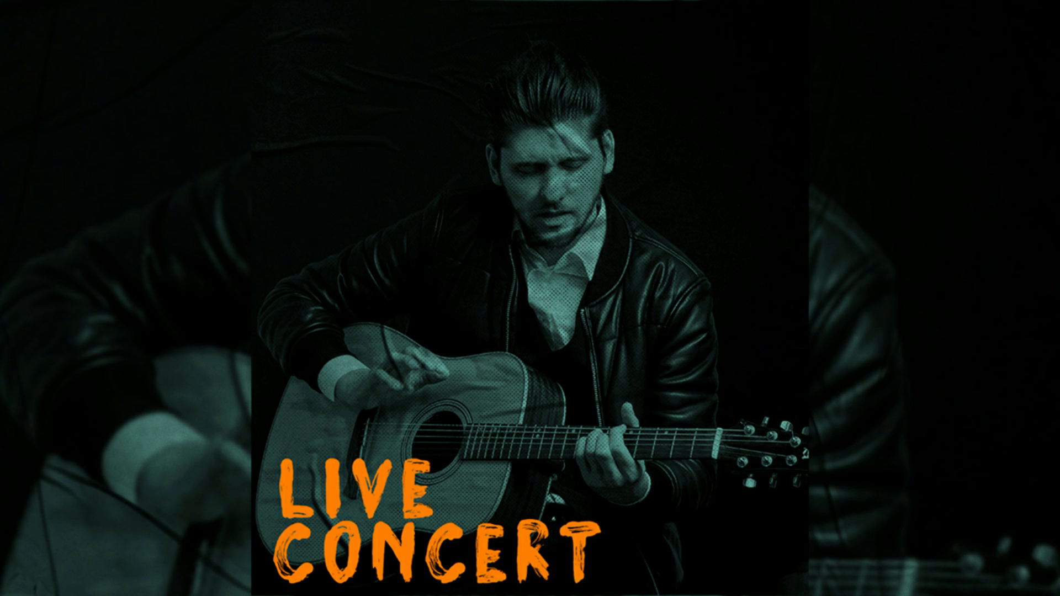